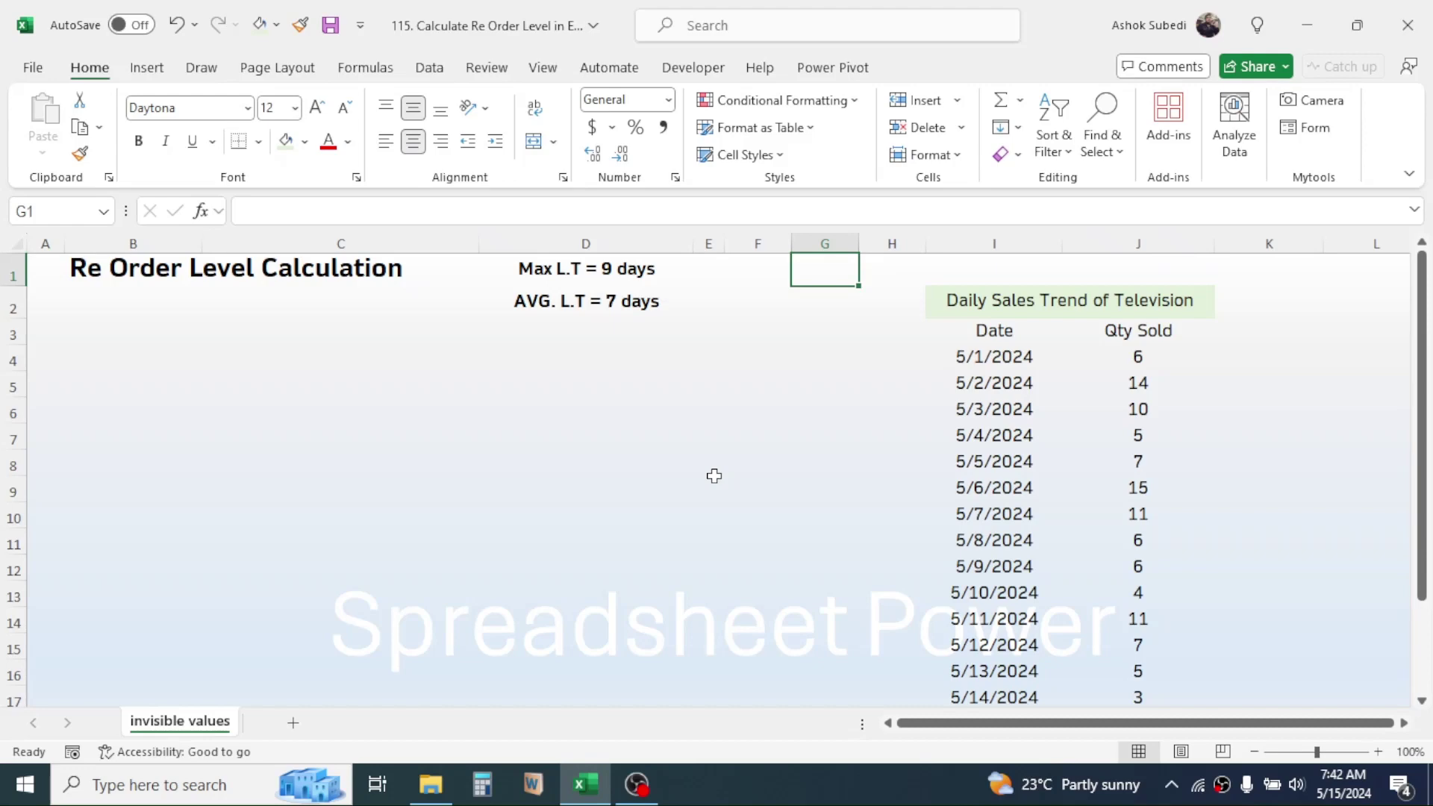
Enter the note 'ROL = (Daily Avg. Sales x Lead time) + Safety Stock' in B3.
{"action": "left_click", "coordinate": [1268, 463]}
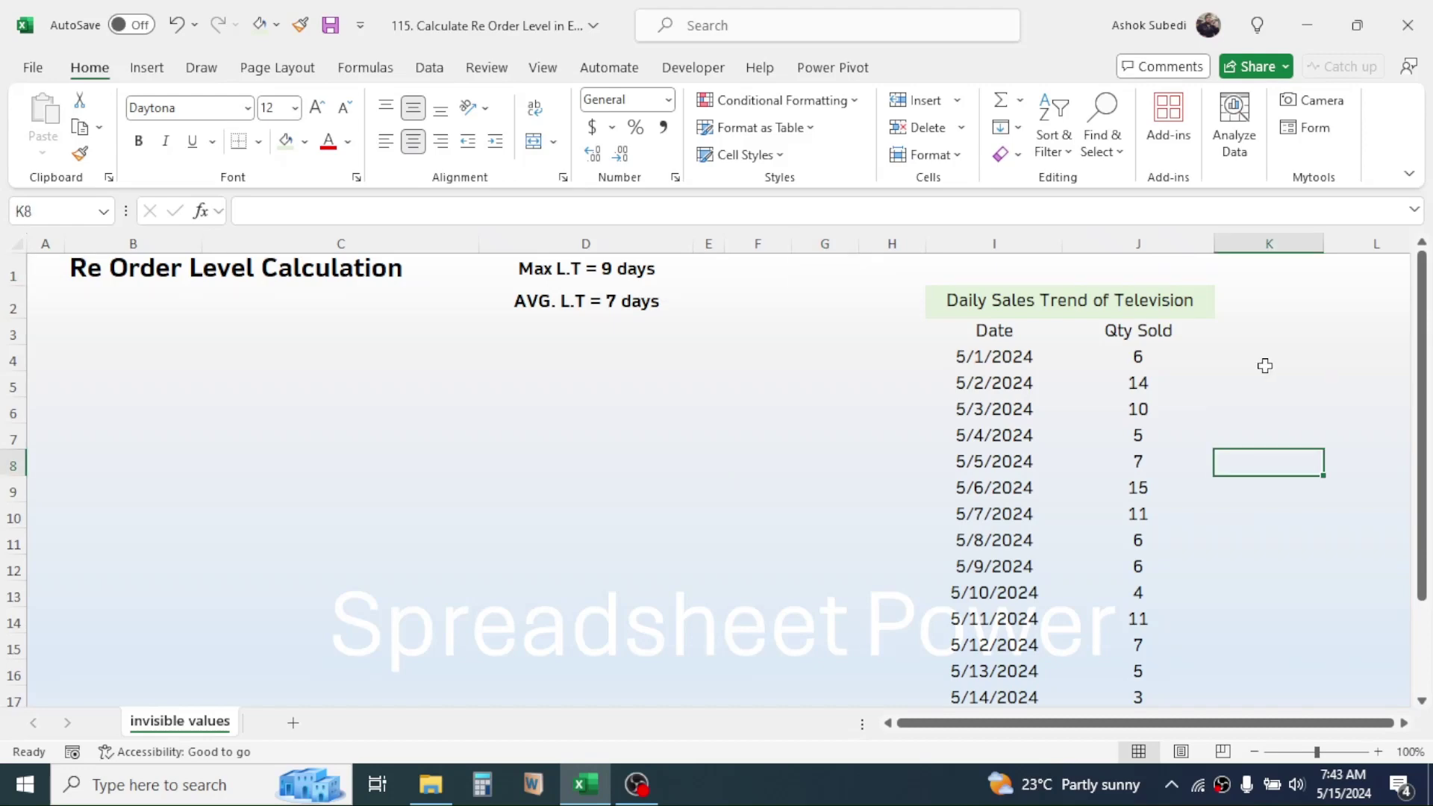
{"action": "left_click_drag", "start_coordinate": [998, 358], "coordinate": [1006, 643]}
{"action": "left_click", "coordinate": [1007, 618]}
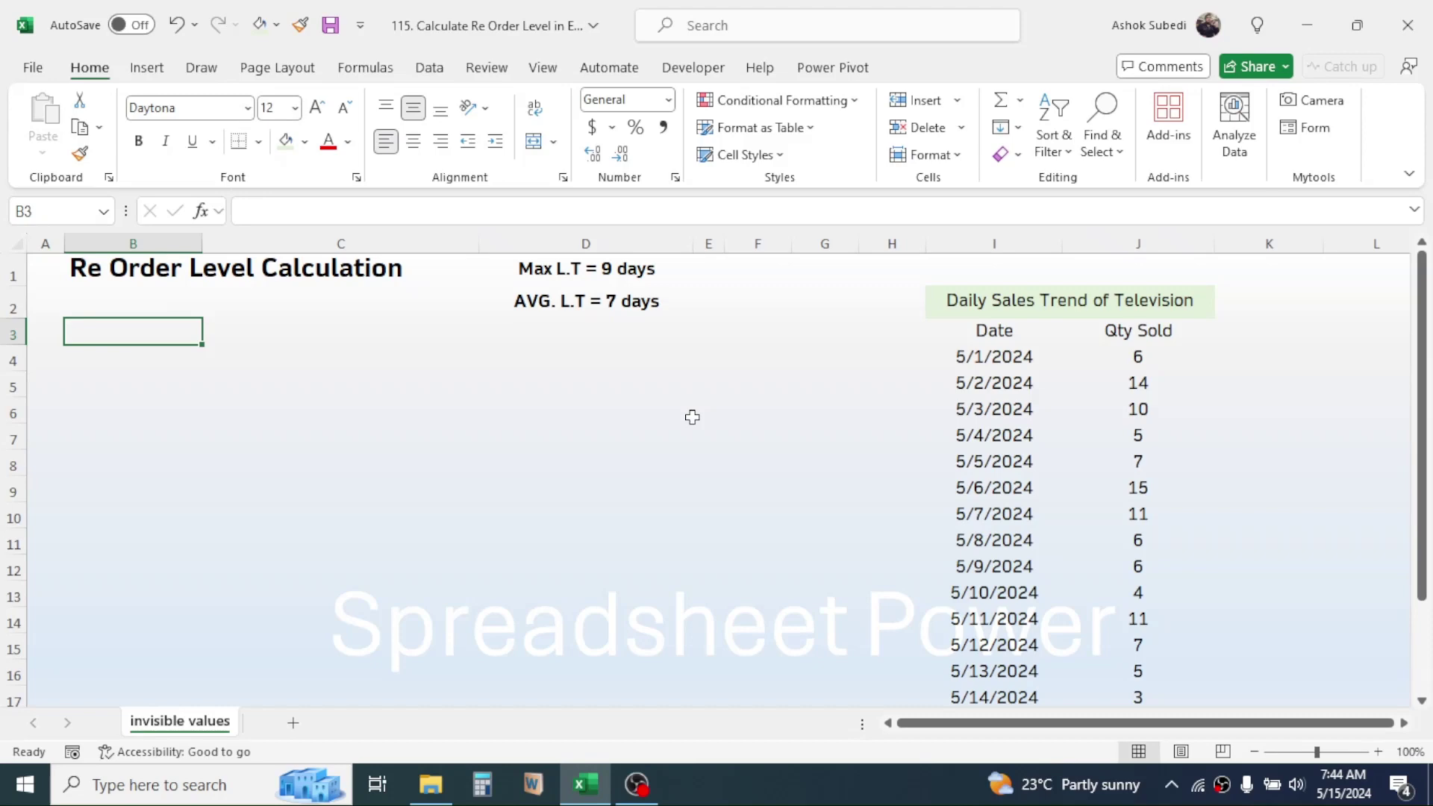
{"action": "type", "text": "ROL = (Daily Avg. Sales x Lead time) + Safety Stock"}
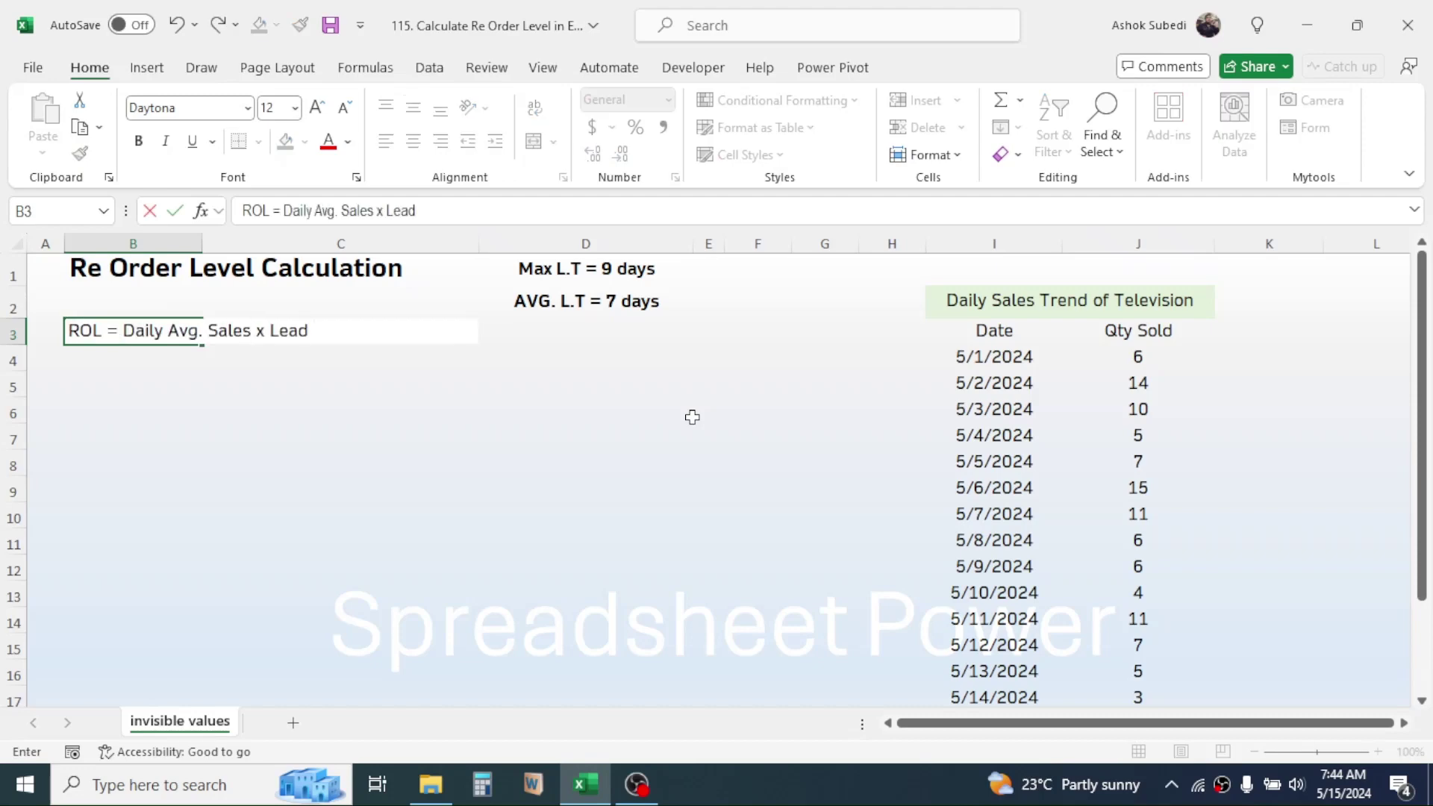
{"action": "key", "text": "Return"}
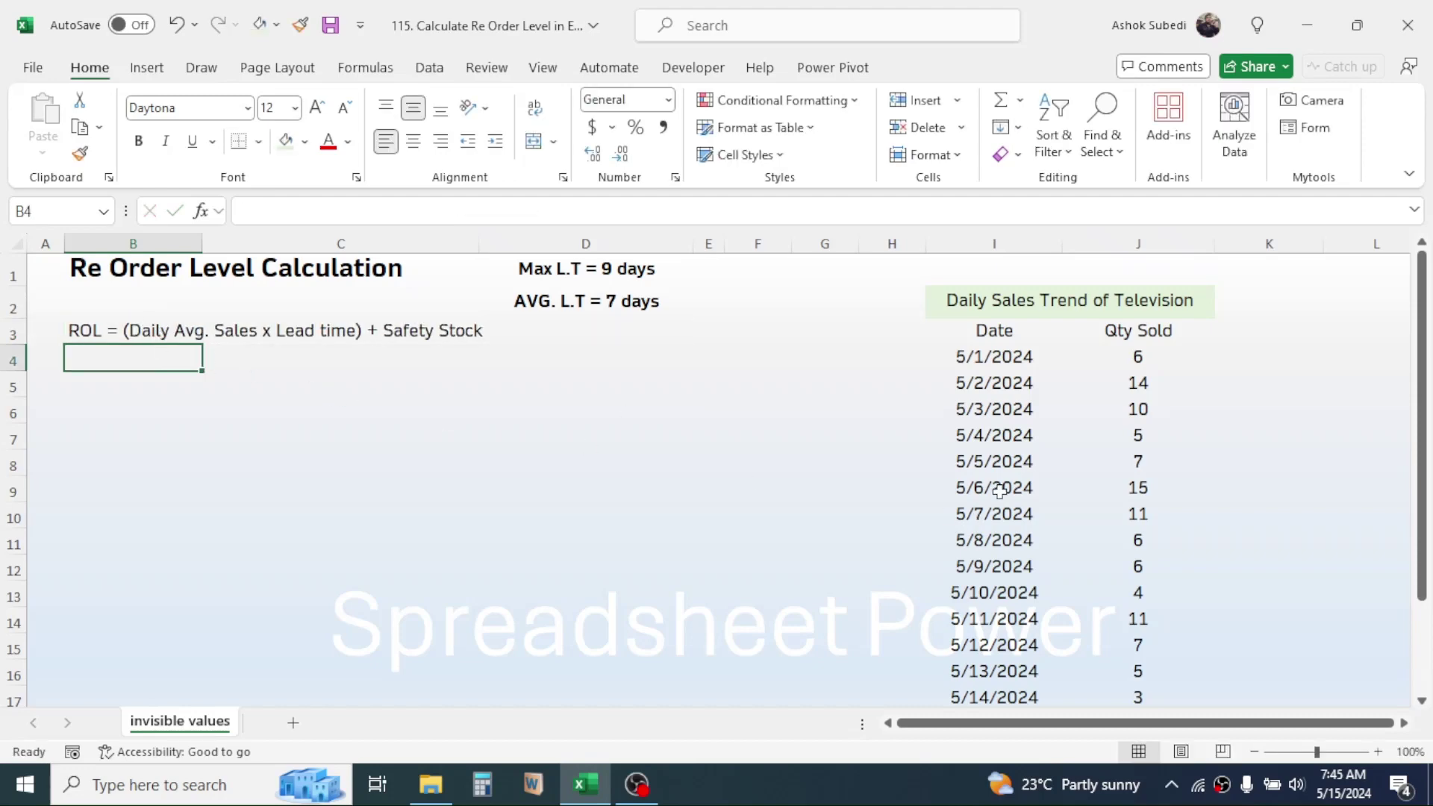
Enter 'Safety Stock = (Max Daily Sales x Max. LT) - (Avg. Daily Sales x Avg. LT)' in B4.
{"action": "left_click", "coordinate": [1134, 356]}
{"action": "left_click_drag", "start_coordinate": [1134, 355], "coordinate": [1122, 568]}
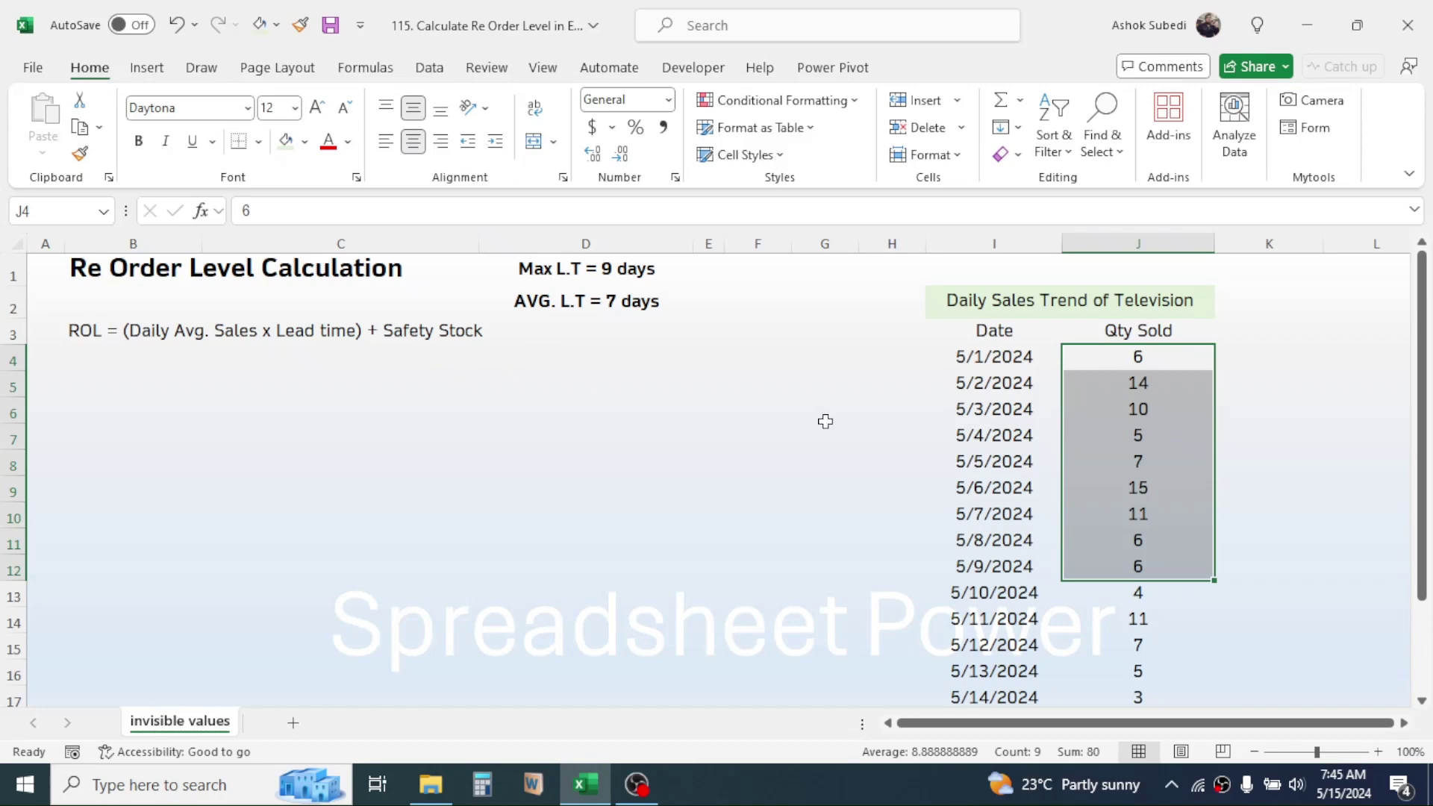
{"action": "left_click", "coordinate": [547, 271]}
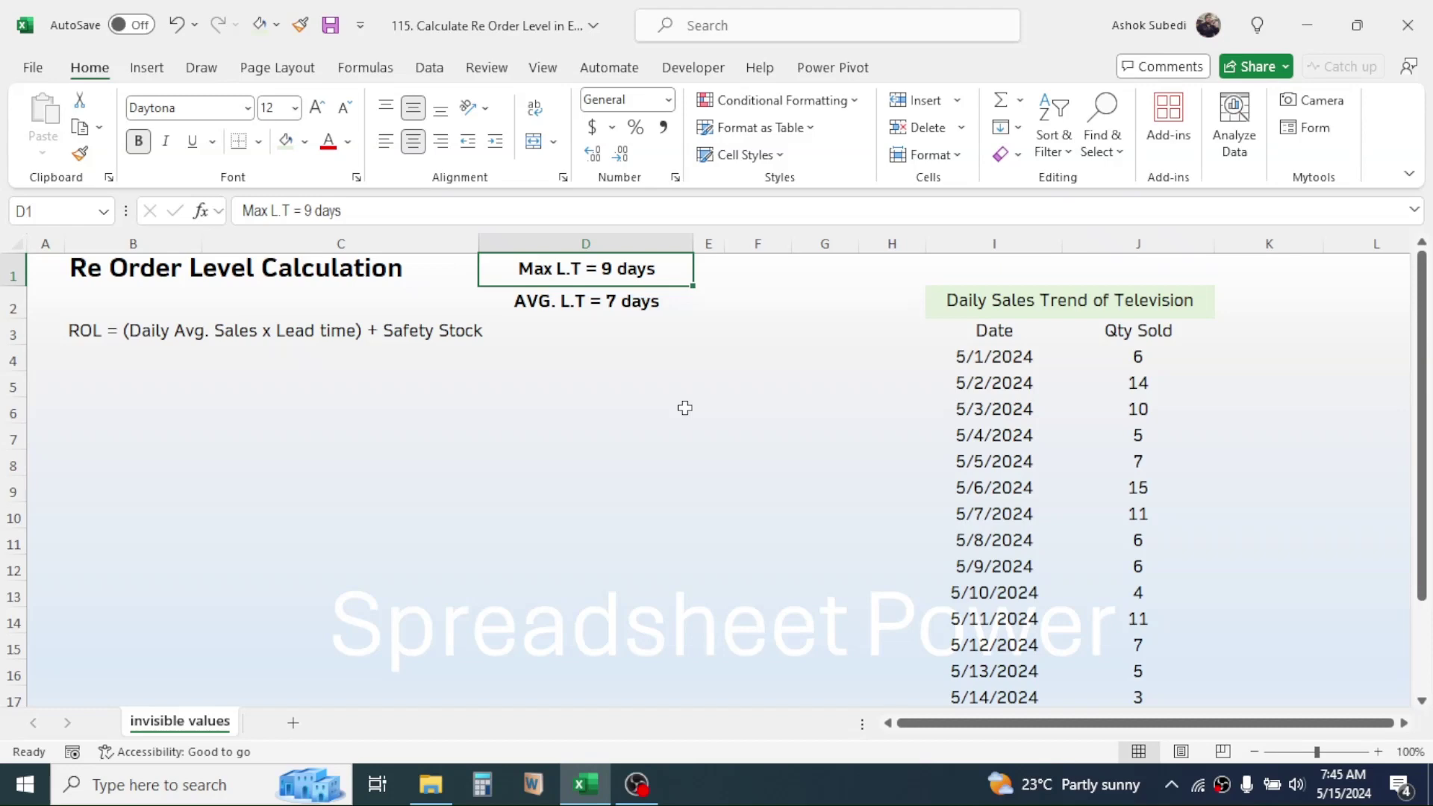
{"action": "left_click", "coordinate": [571, 311]}
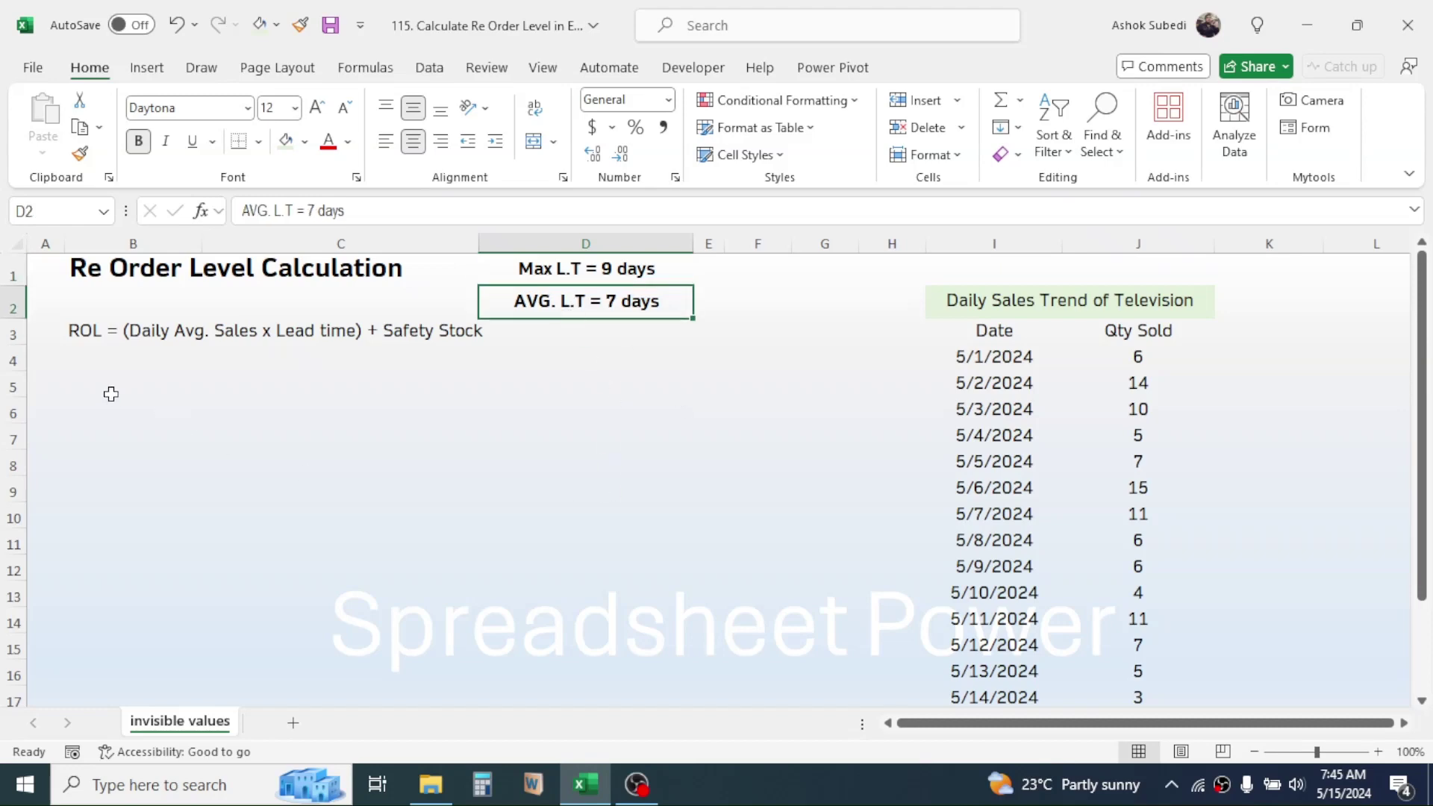
{"action": "left_click", "coordinate": [91, 363]}
{"action": "type", "text": "Safety Stock = (Max Daily Sales x Max. LT) - ("}
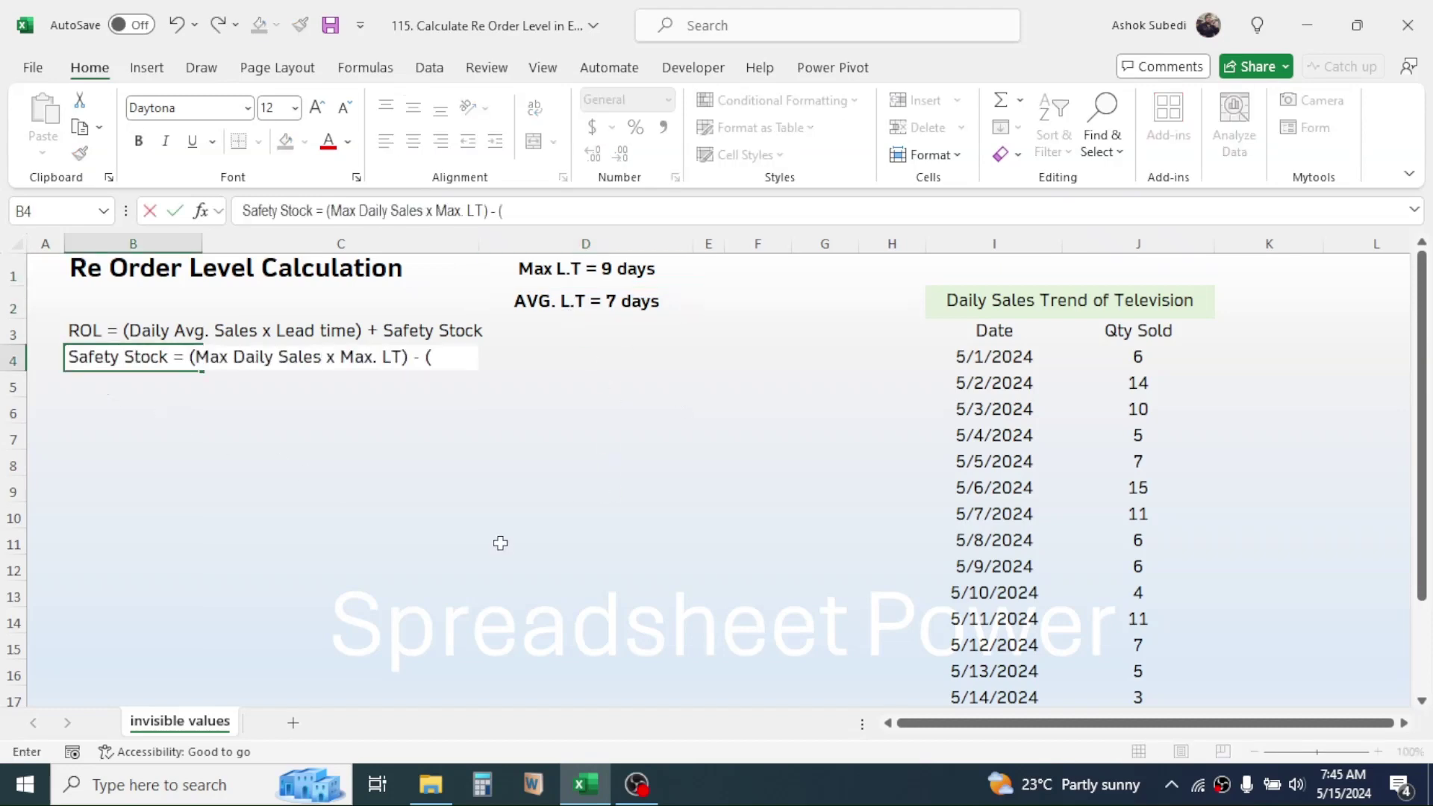
{"action": "type", "text": "Avg. Daily Sales x Avg. LT)"}
{"action": "key", "text": "Return"}
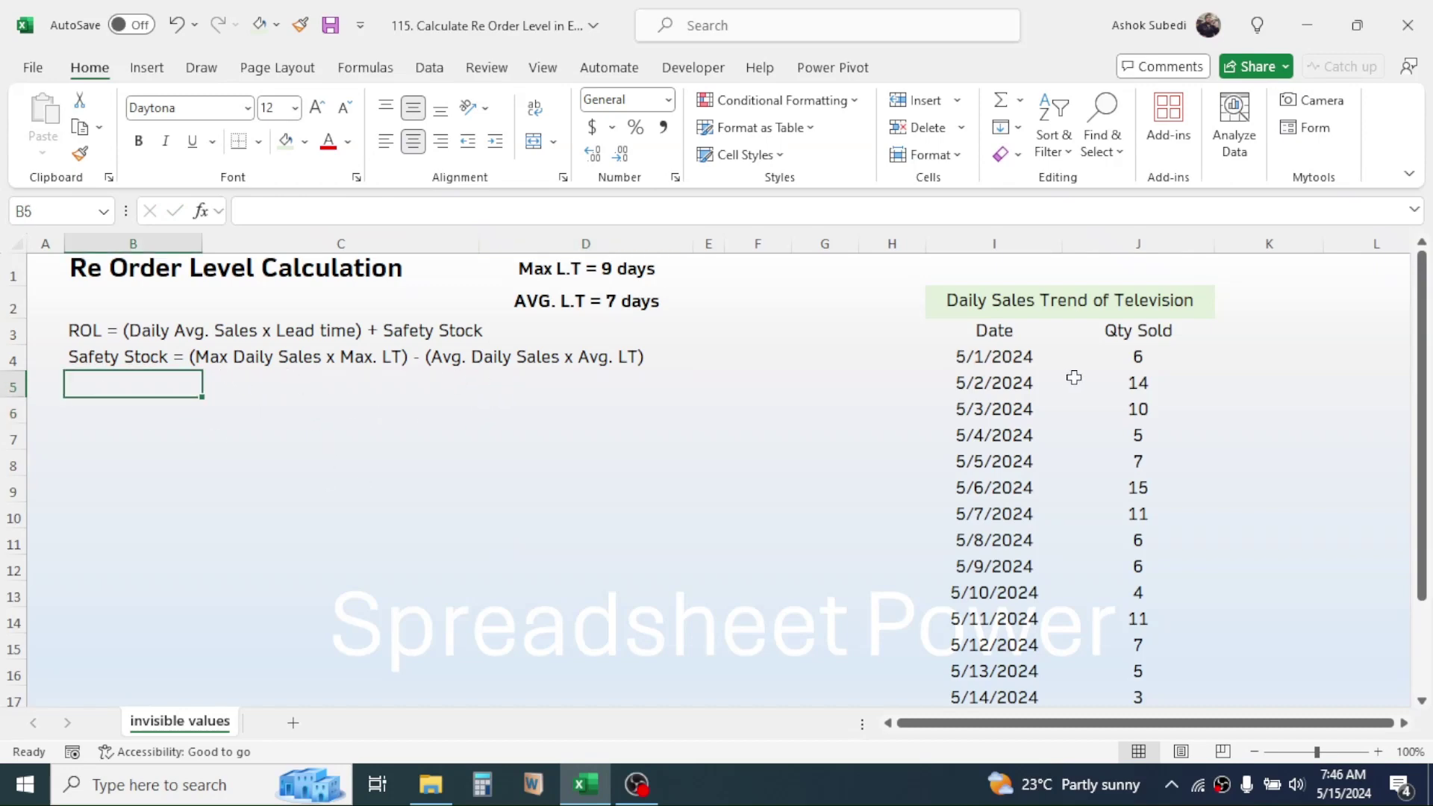
{"action": "left_click_drag", "start_coordinate": [1137, 358], "coordinate": [1135, 627]}
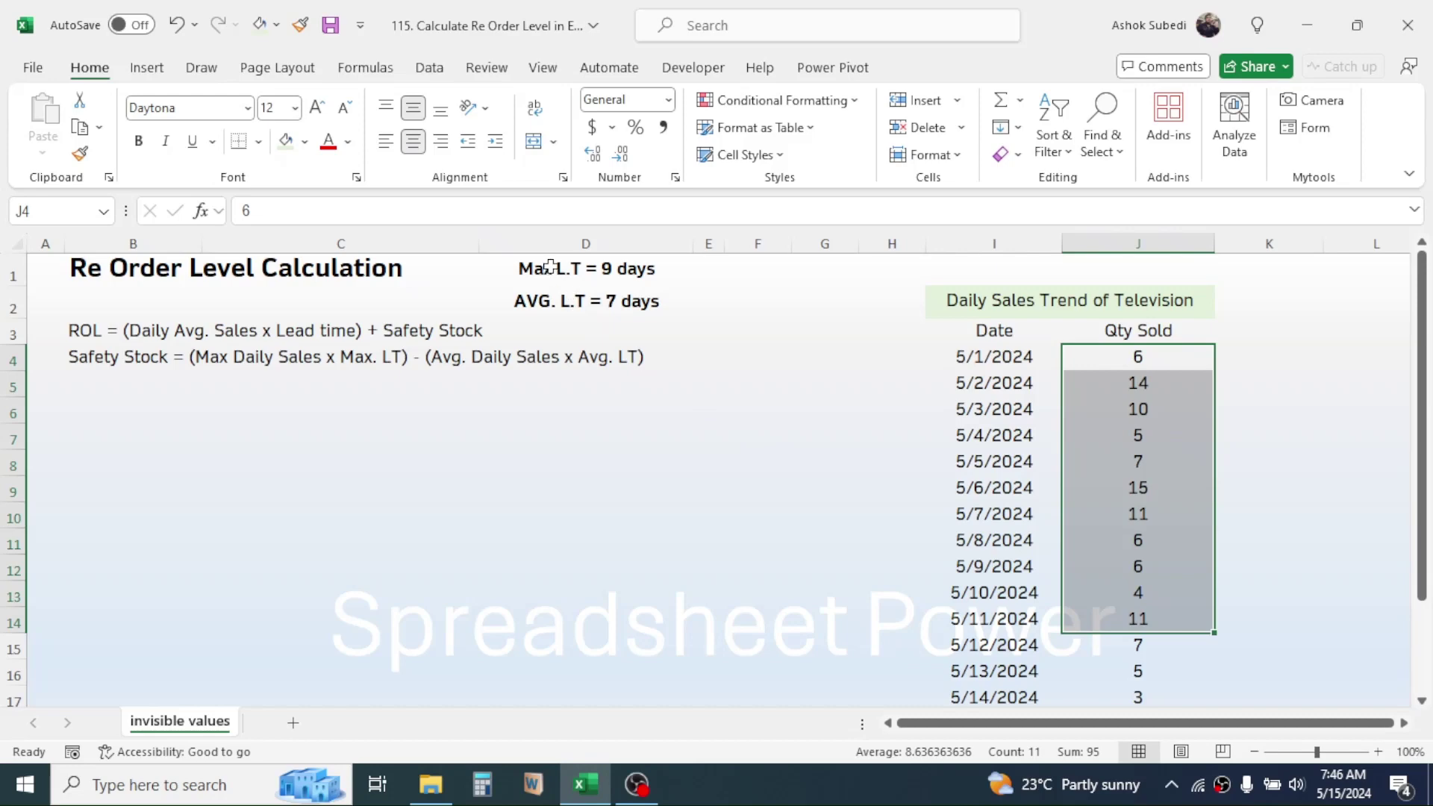
{"action": "left_click_drag", "start_coordinate": [552, 270], "coordinate": [546, 299]}
{"action": "left_click", "coordinate": [757, 383]}
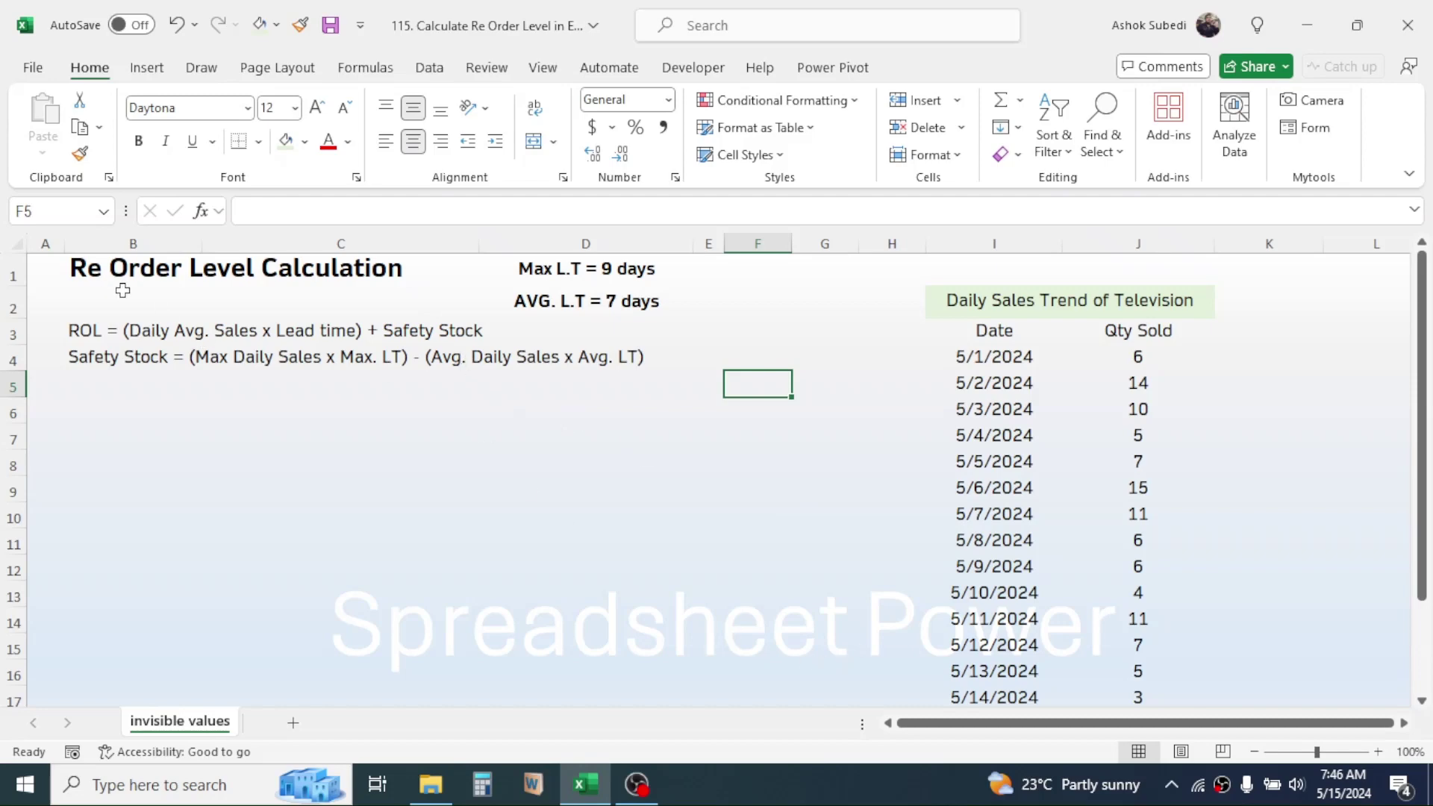
{"action": "key", "text": "Down"}
{"action": "key", "text": "Left"}
{"action": "key", "text": "Left"}
{"action": "key", "text": "Left"}
{"action": "key", "text": "Left"}
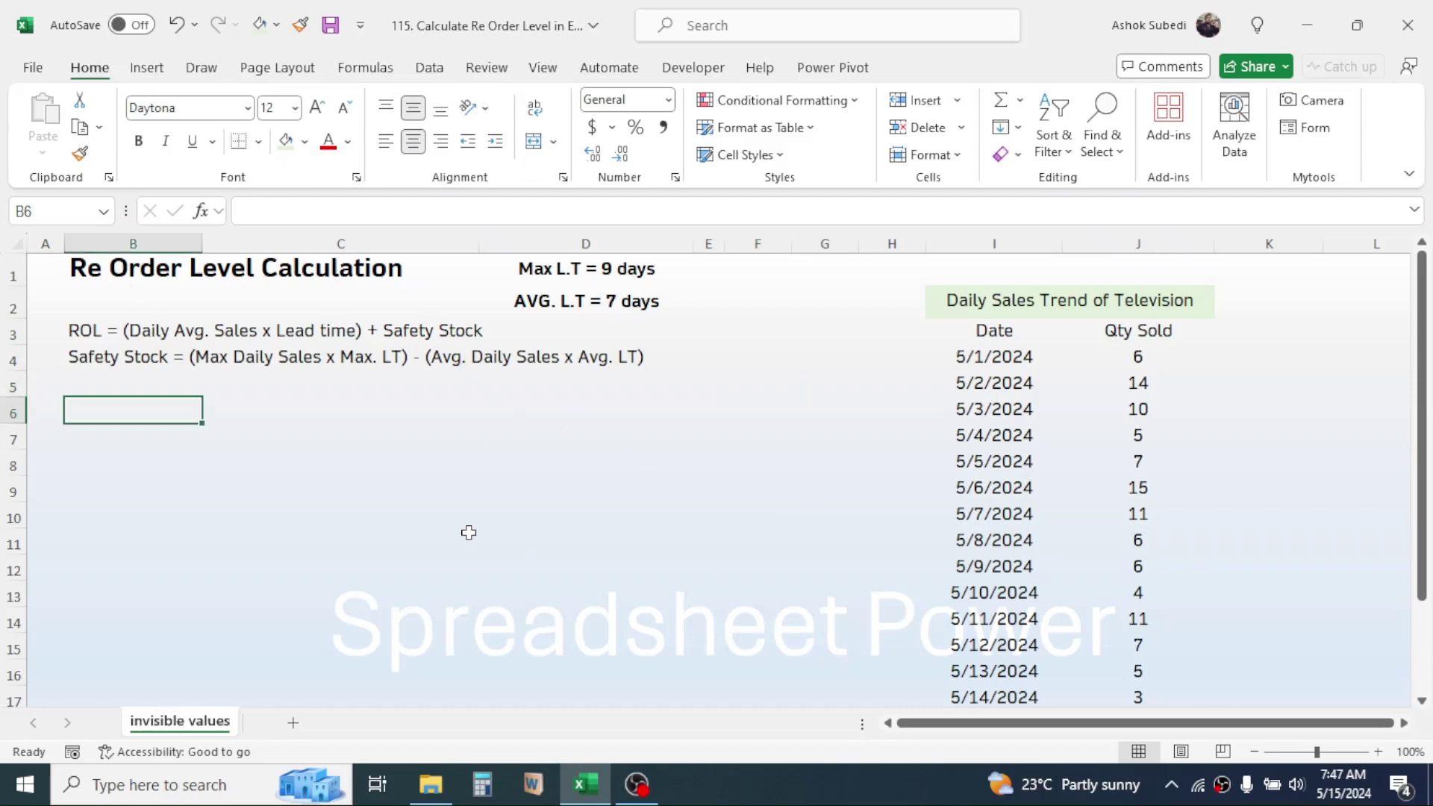
Label B6 'MAX. Daily Sales' and enter =MAX(J4:J17) in C6, returning 15.
{"action": "type", "text": "MAX. D"}
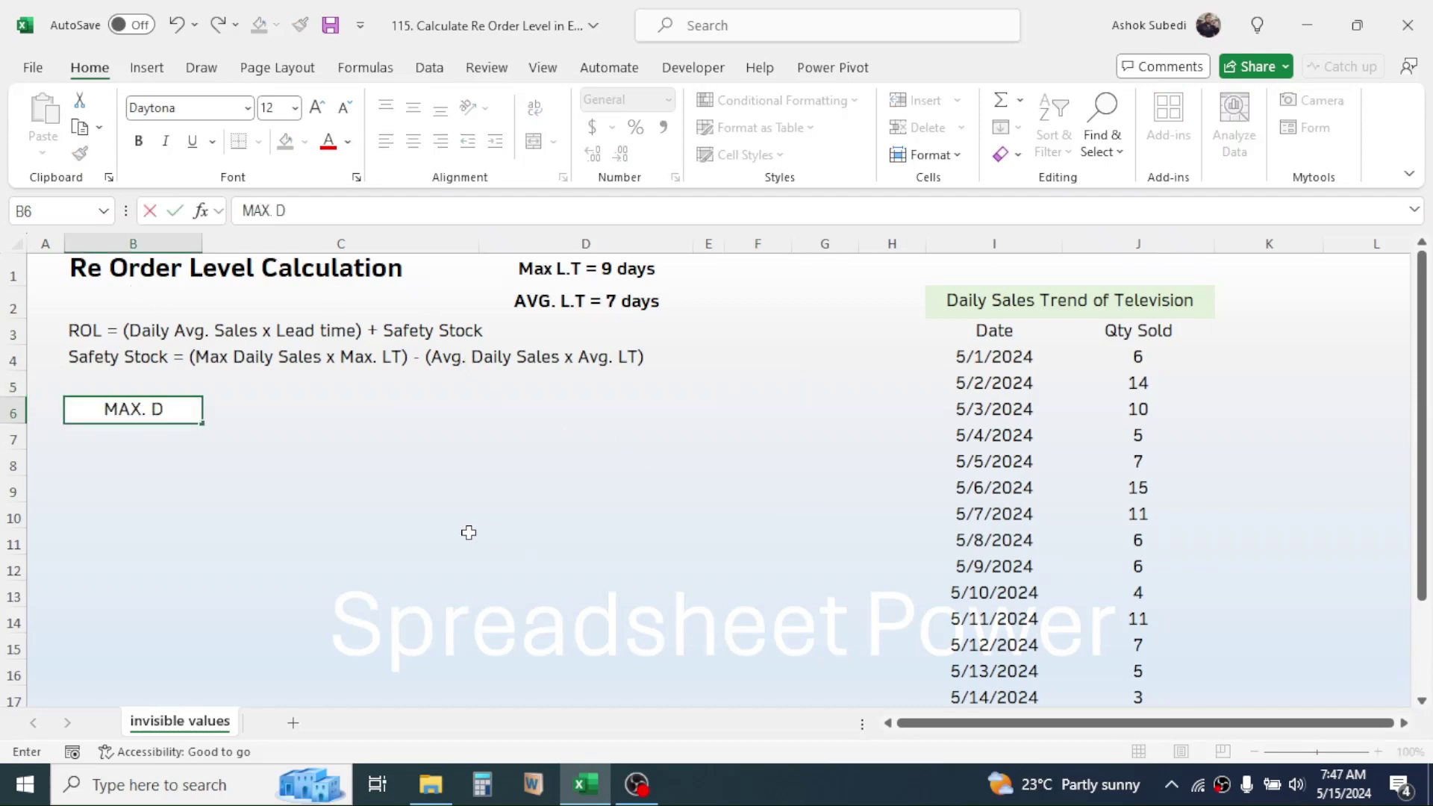
{"action": "type", "text": "aily Sales"}
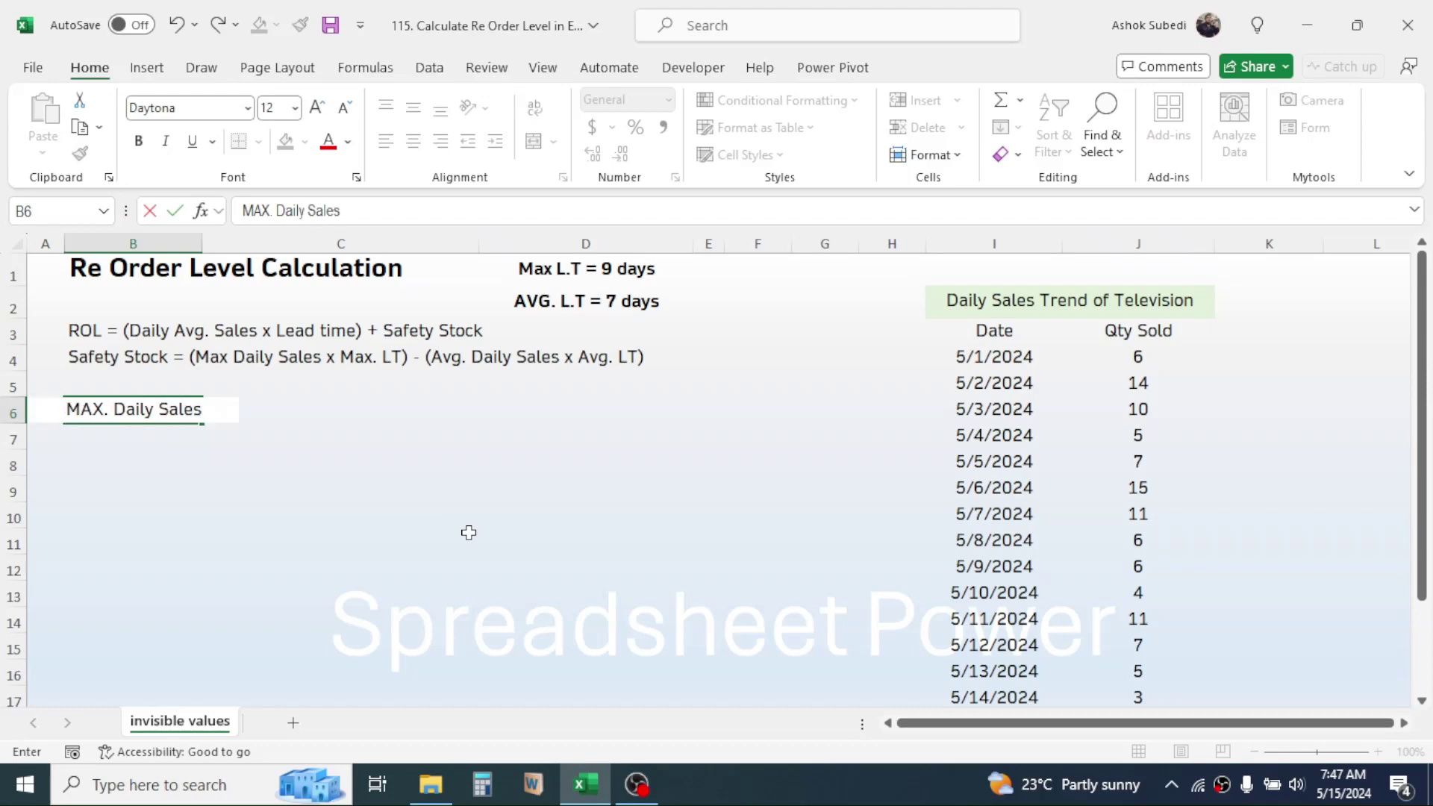
{"action": "left_click", "coordinate": [444, 547]}
{"action": "left_click", "coordinate": [272, 409]}
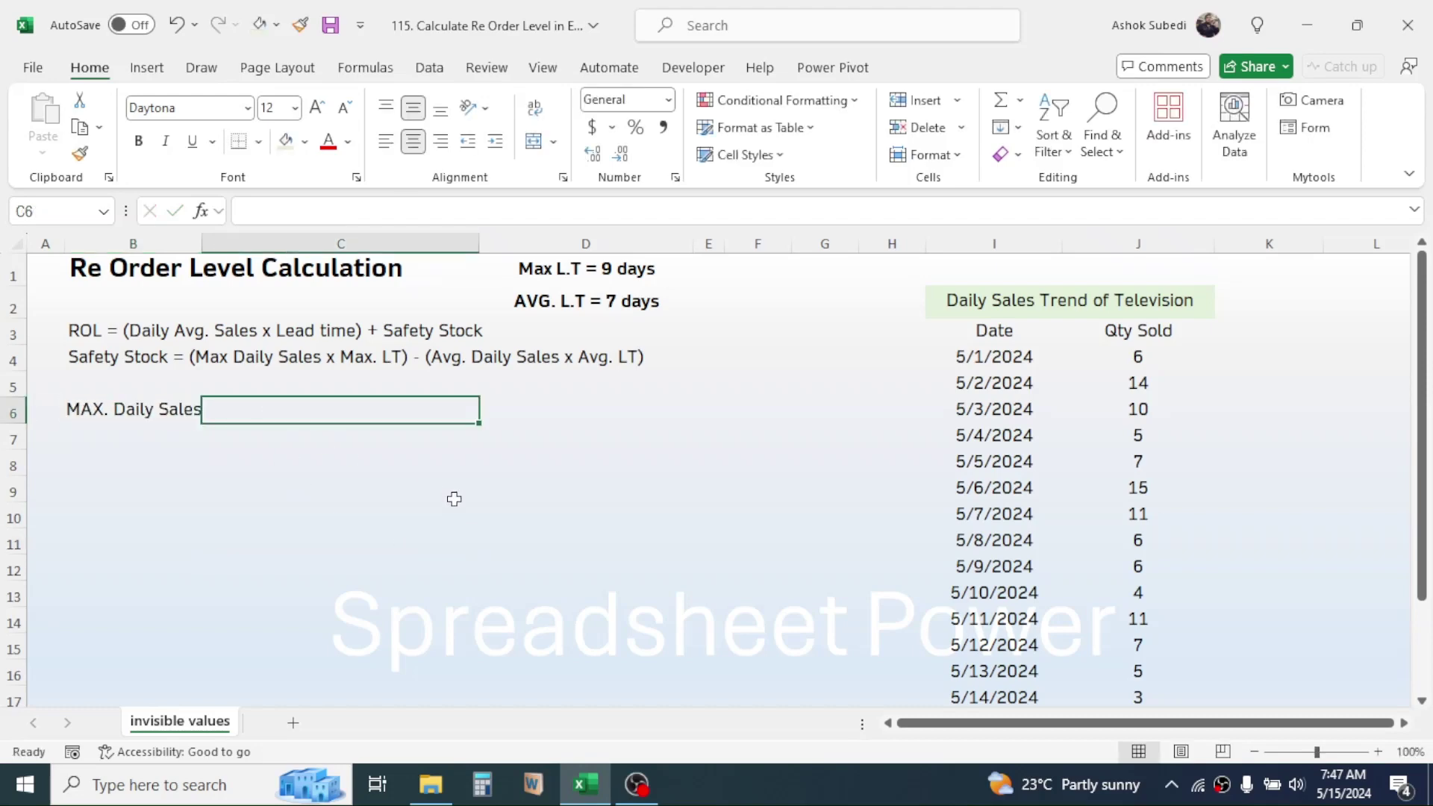
{"action": "type", "text": "="}
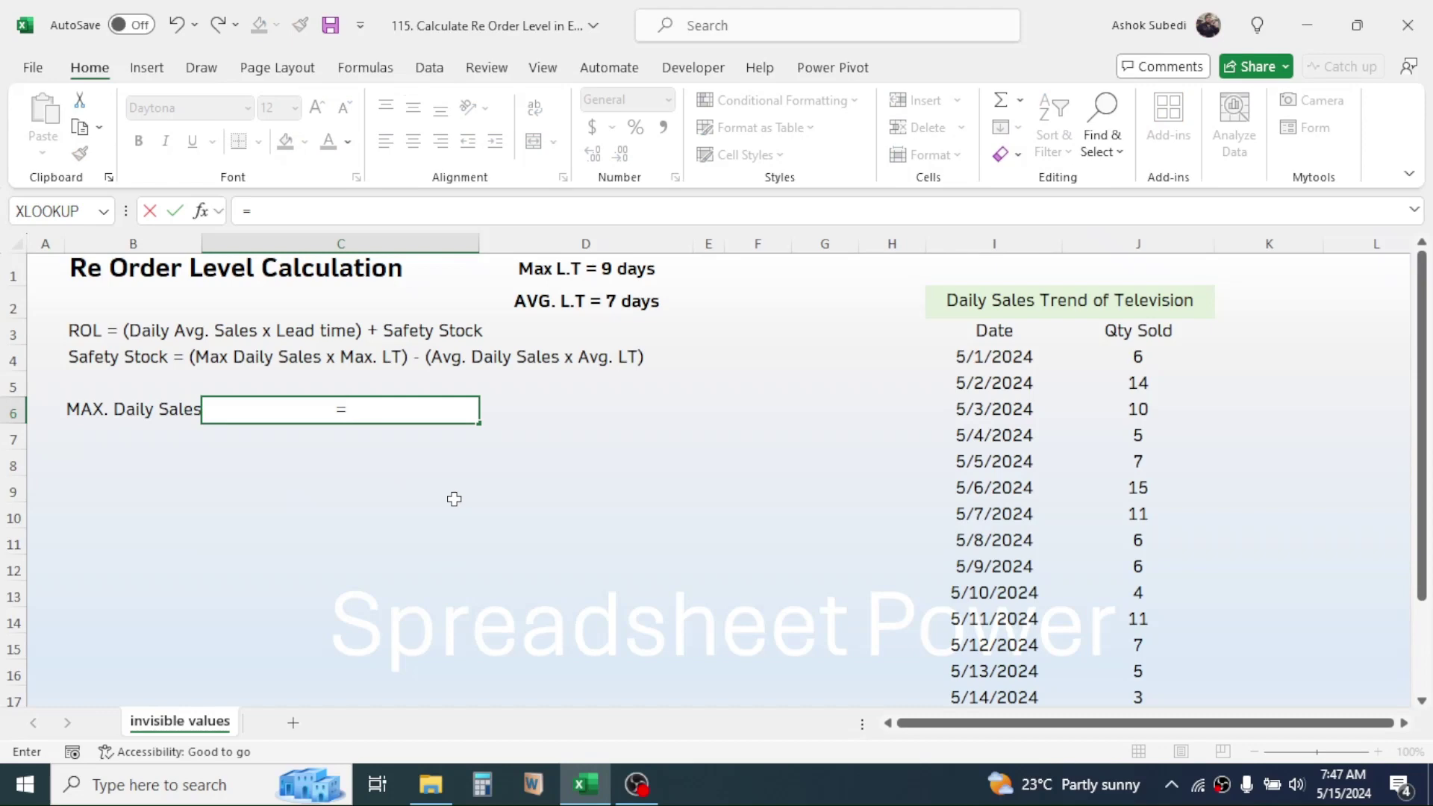
{"action": "type", "text": "MAX("}
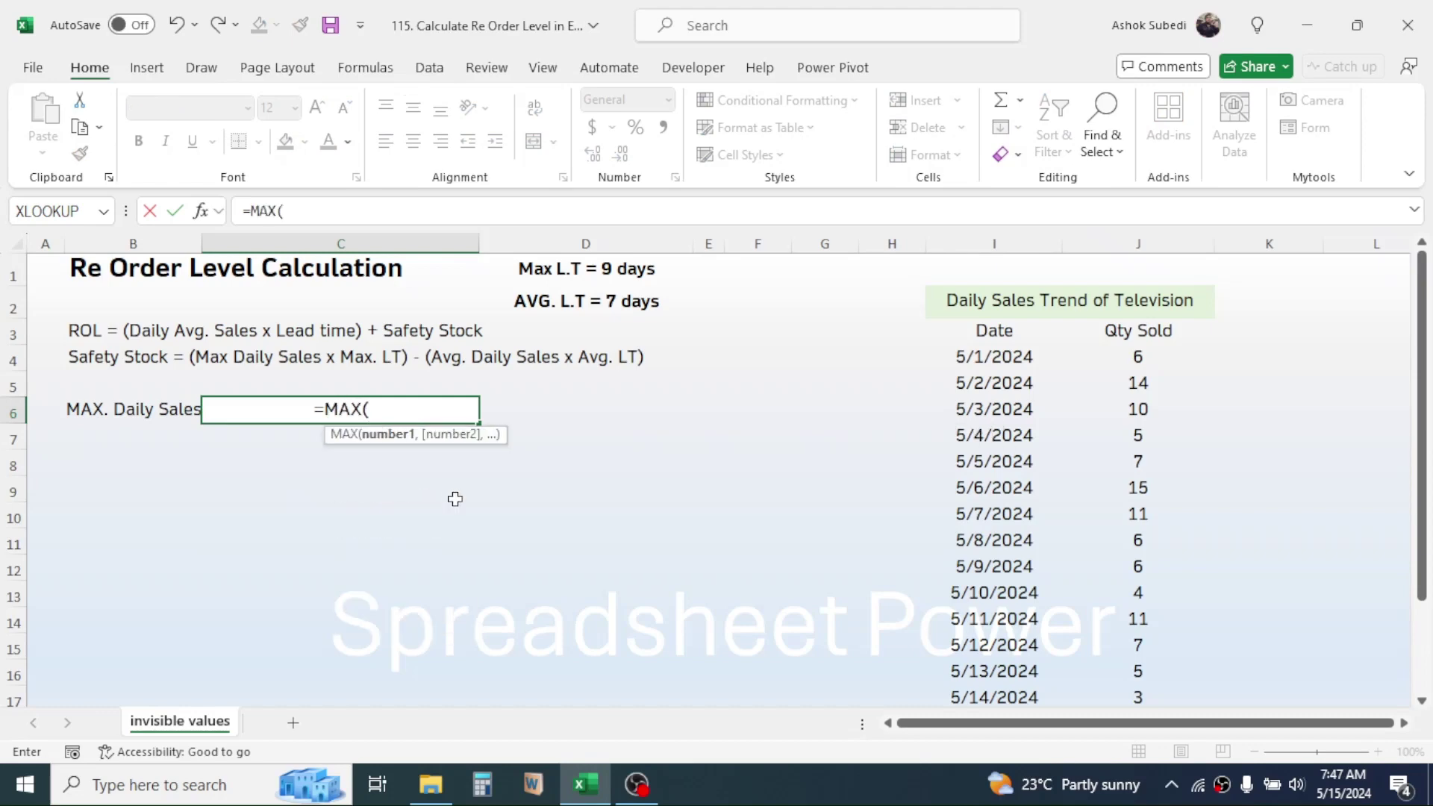
{"action": "left_click_drag", "start_coordinate": [1127, 356], "coordinate": [1170, 665]}
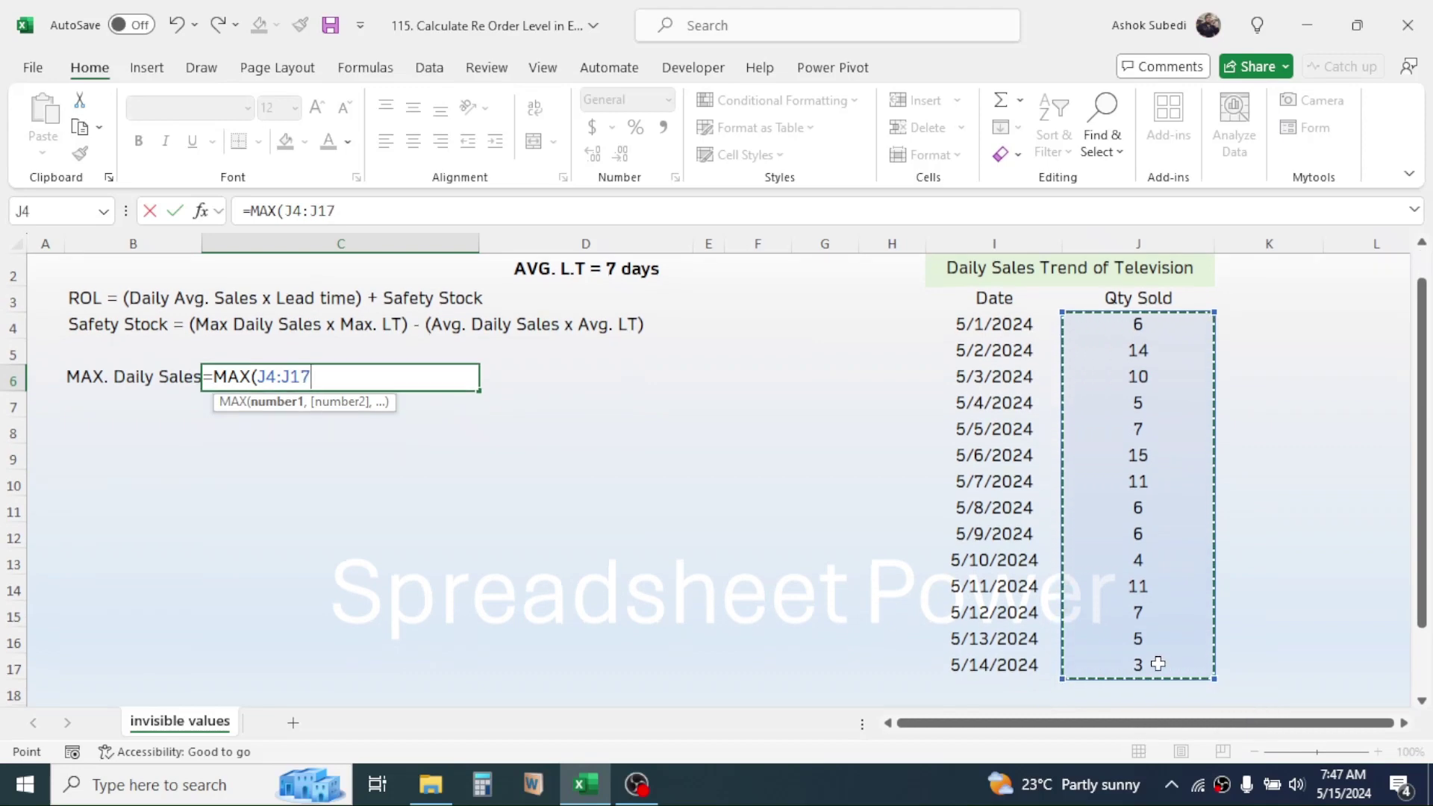
{"action": "type", "text": ")"}
{"action": "key", "text": "Return"}
{"action": "scroll", "coordinate": [618, 685], "scroll_direction": "up", "scroll_amount": 1}
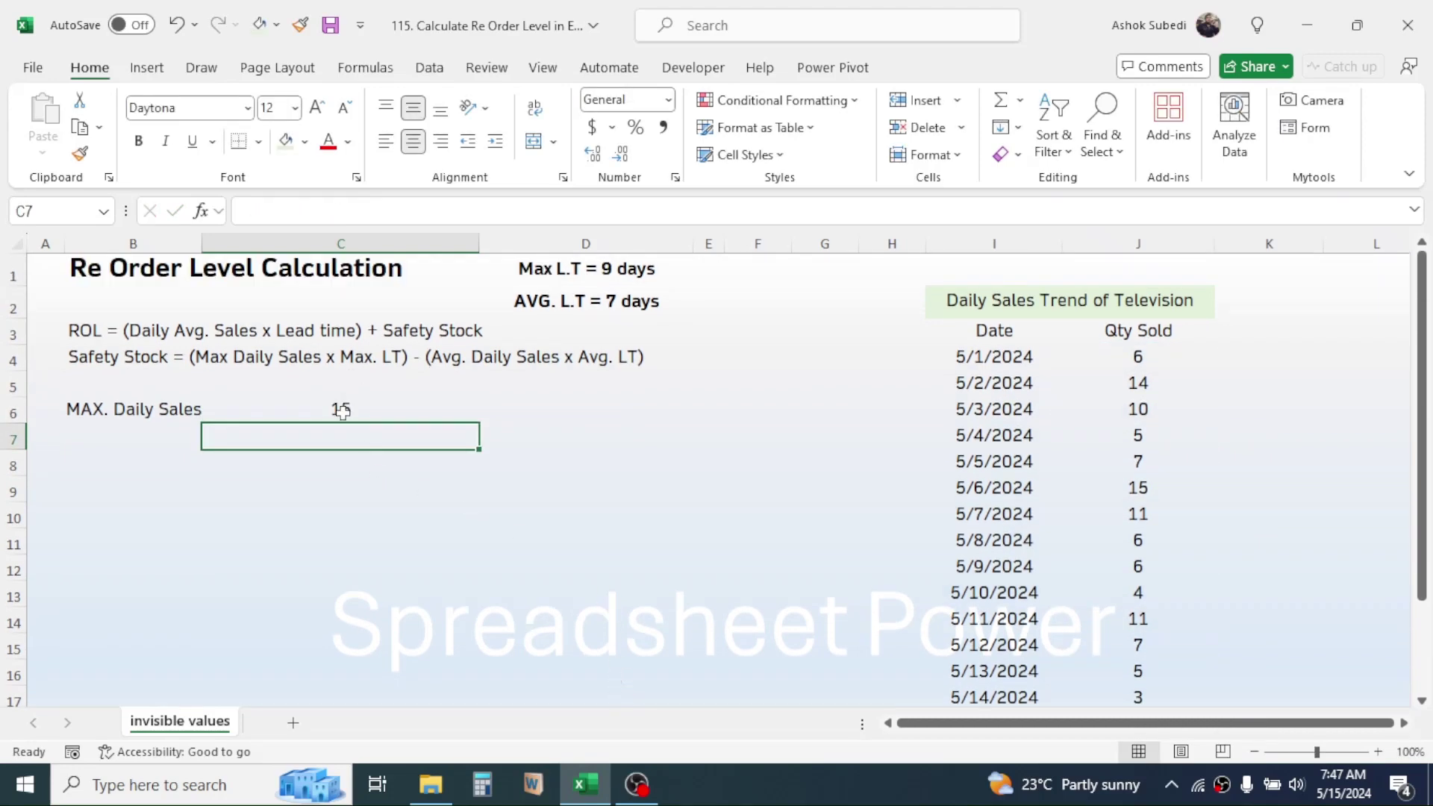
{"action": "key", "text": "Left"}
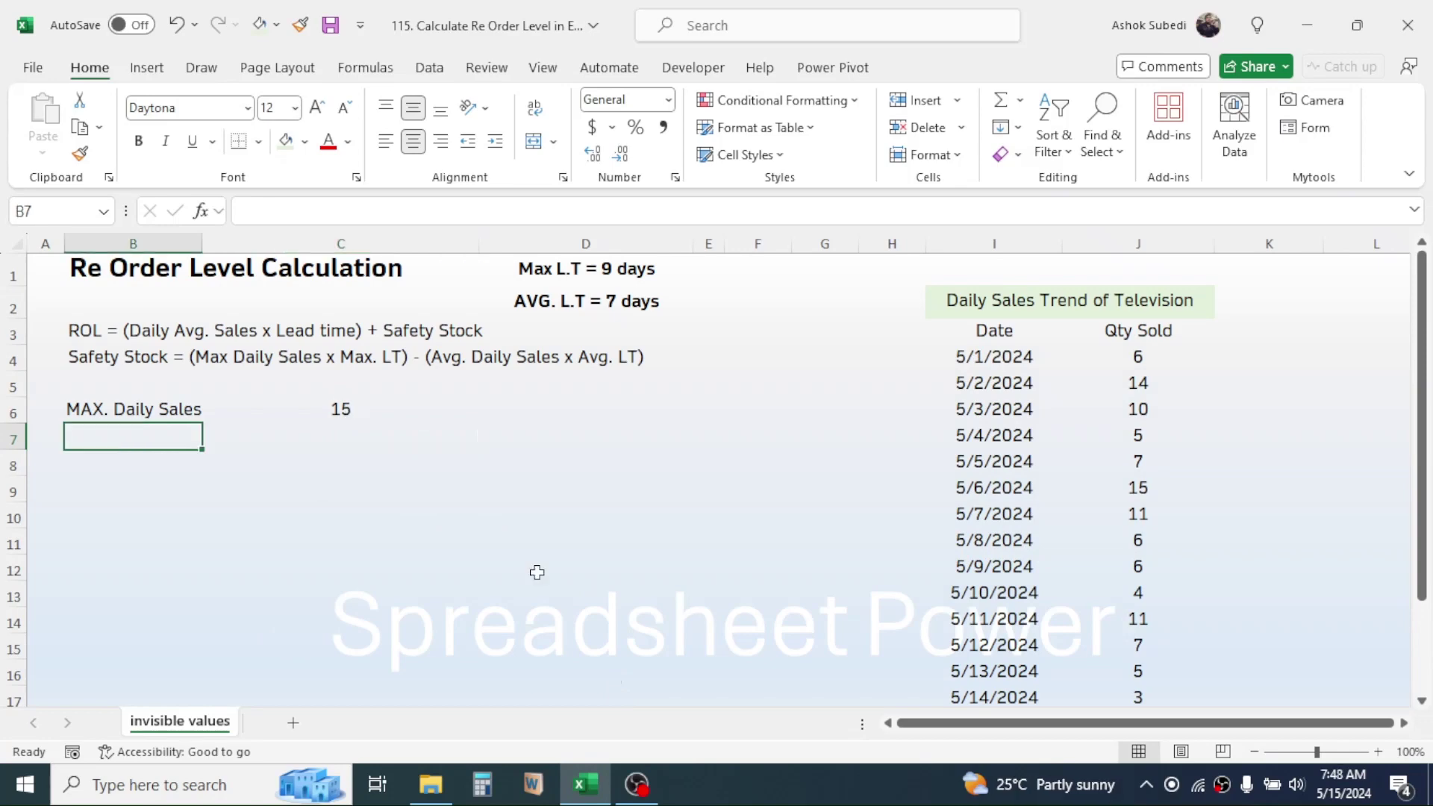
Label B7 'Avg. Daily Sales' and enter =AVERAGE(J4:J17) in C7.
{"action": "type", "text": "Avg."}
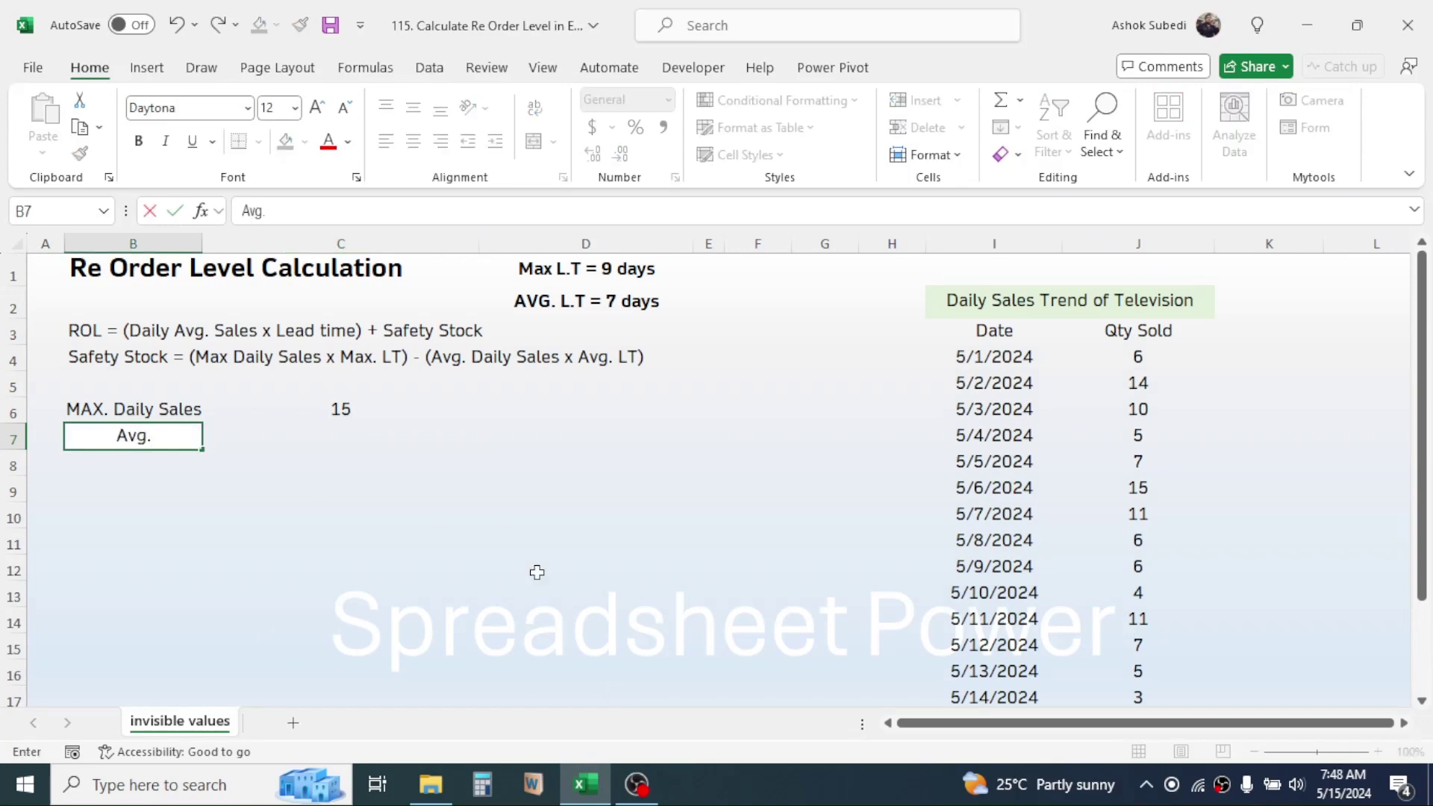
{"action": "type", "text": " Daily Sales"}
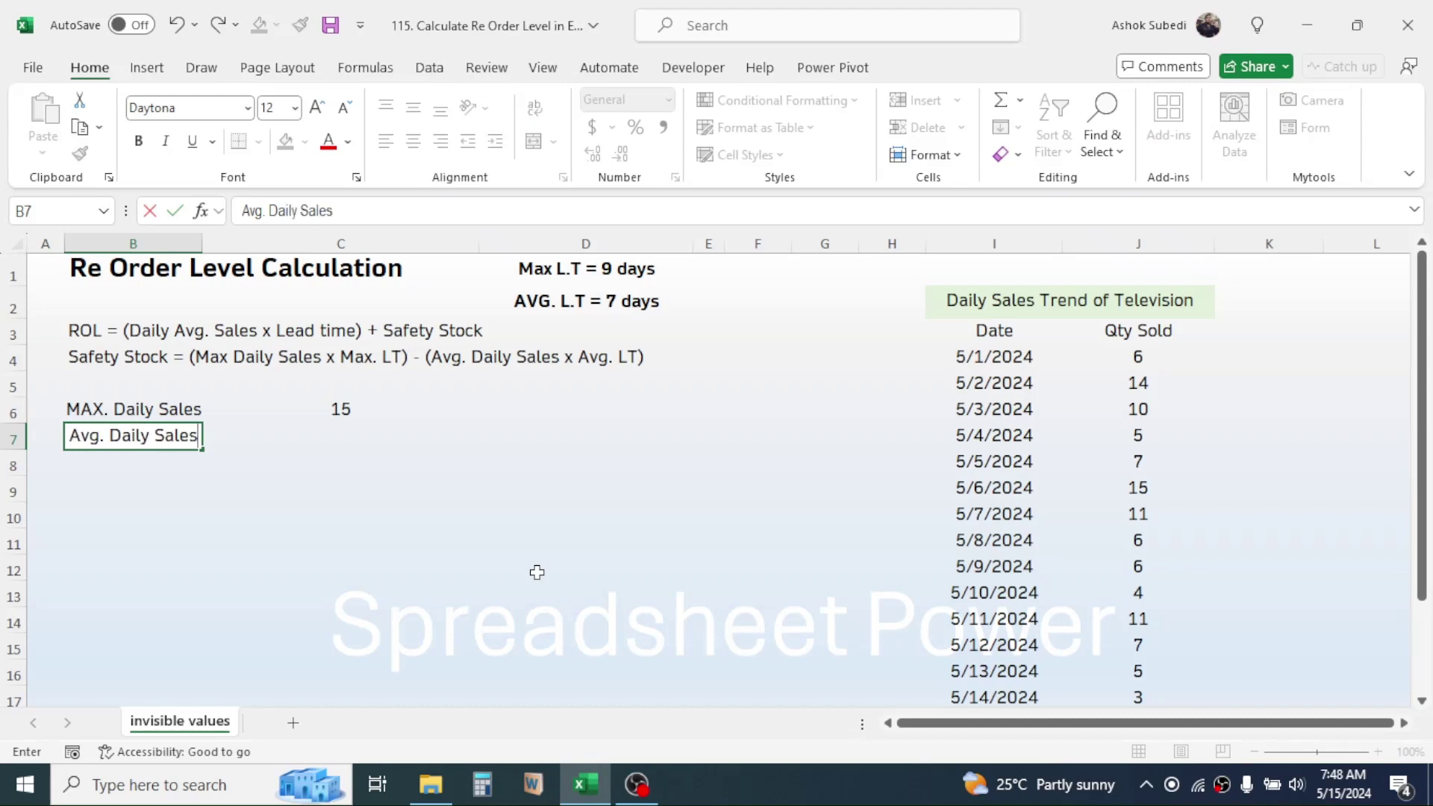
{"action": "left_click", "coordinate": [328, 433]}
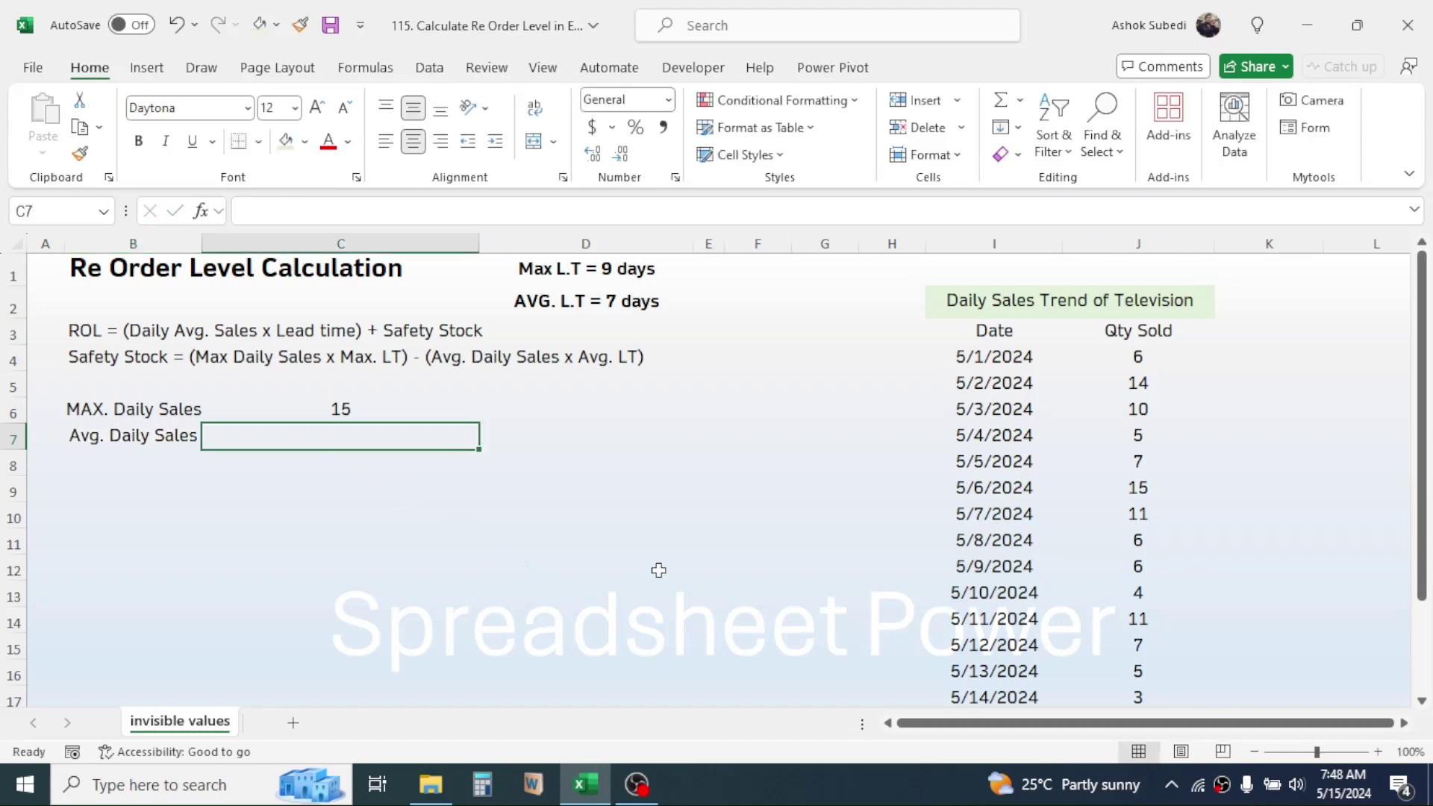
{"action": "type", "text": "=AVE"}
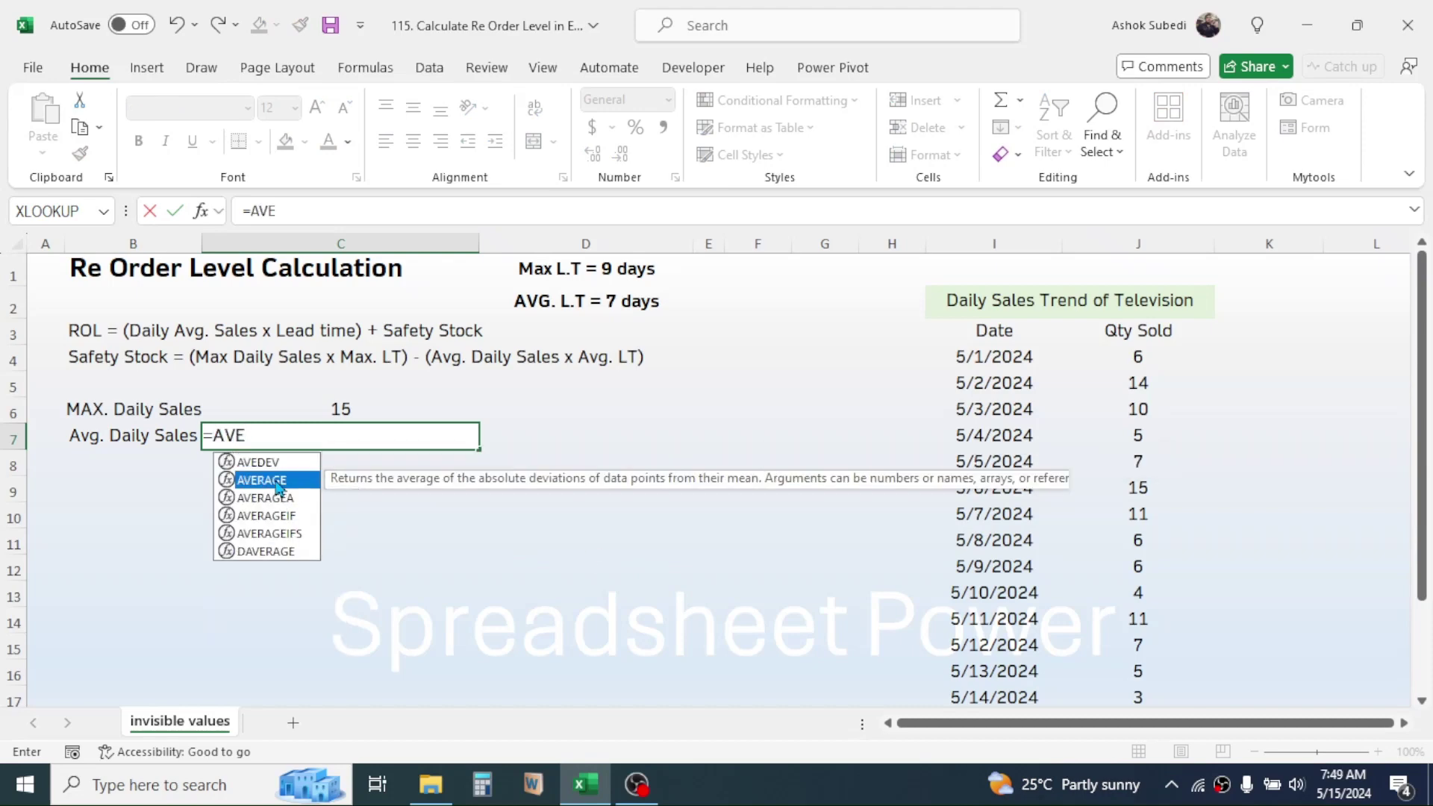
{"action": "double_click", "coordinate": [261, 480]}
{"action": "left_click", "coordinate": [1139, 359]}
{"action": "left_click_drag", "start_coordinate": [1136, 380], "coordinate": [1144, 661]}
{"action": "type", "text": ")"}
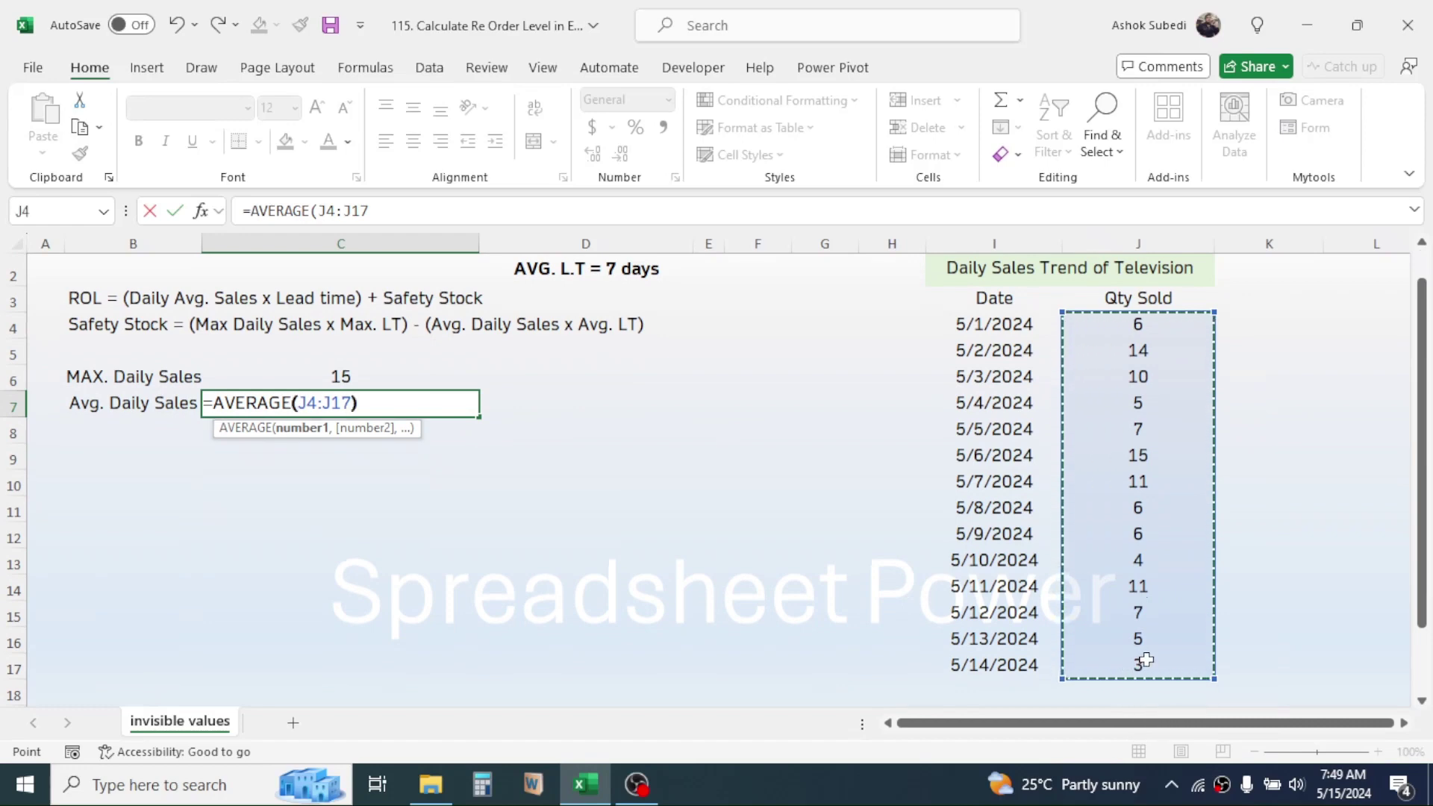
{"action": "key", "text": "Return"}
{"action": "key", "text": "Up"}
{"action": "scroll", "coordinate": [370, 547], "scroll_direction": "up", "scroll_amount": 1}
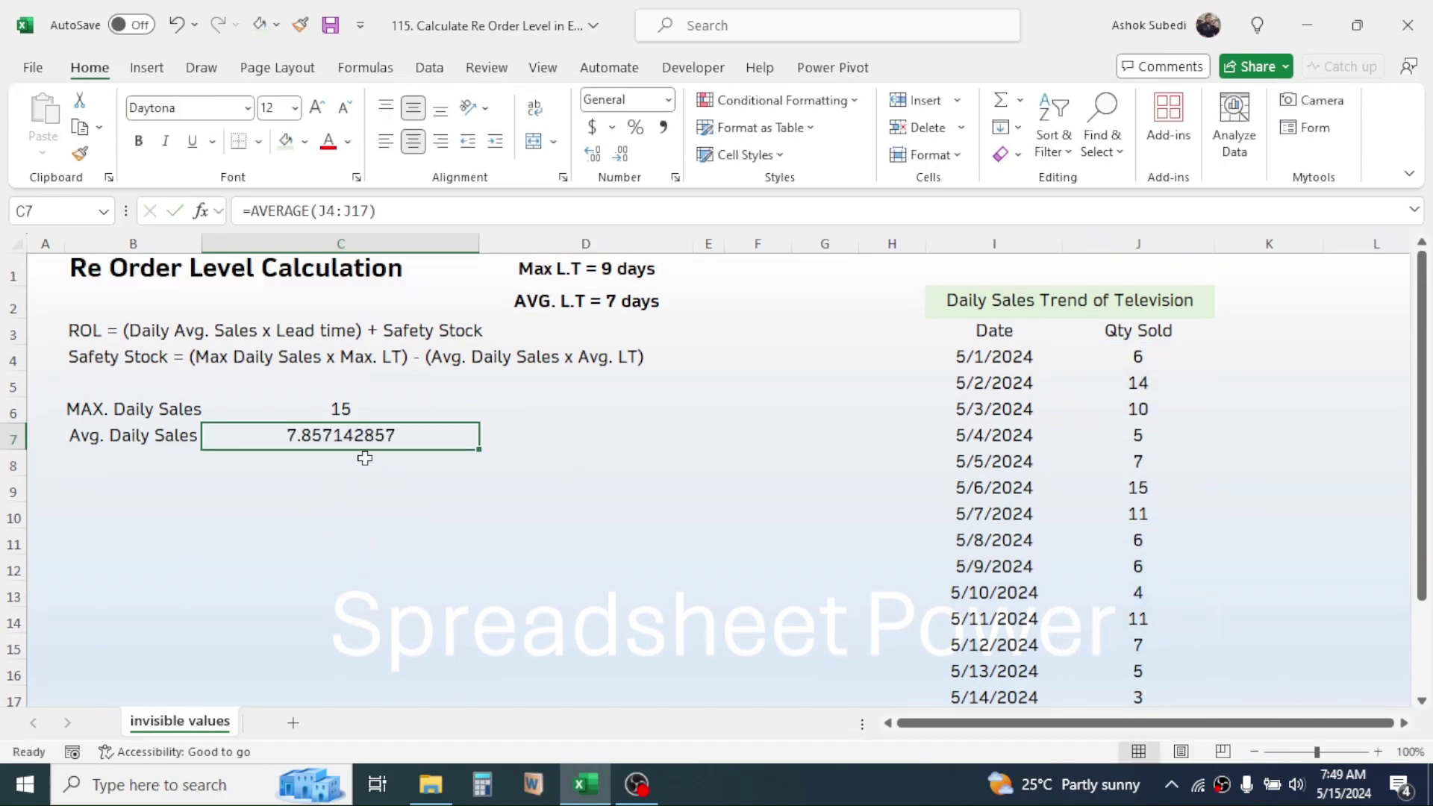
Adjust C7's decimal places so the average displays as a whole number, 8.
{"action": "left_click", "coordinate": [592, 155]}
{"action": "left_click", "coordinate": [593, 155]}
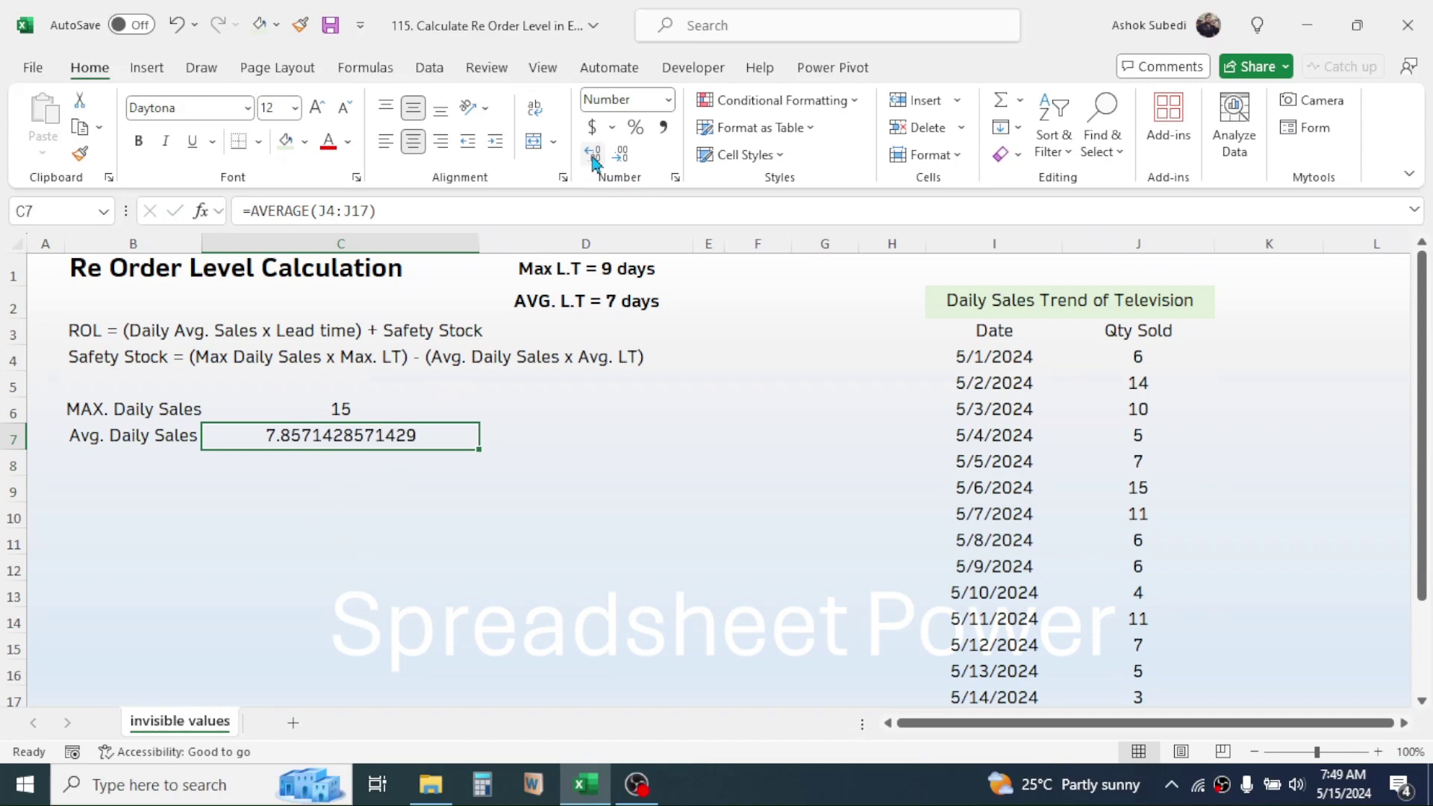
{"action": "left_click", "coordinate": [622, 155]}
{"action": "left_click", "coordinate": [623, 155]}
{"action": "left_click", "coordinate": [623, 157]}
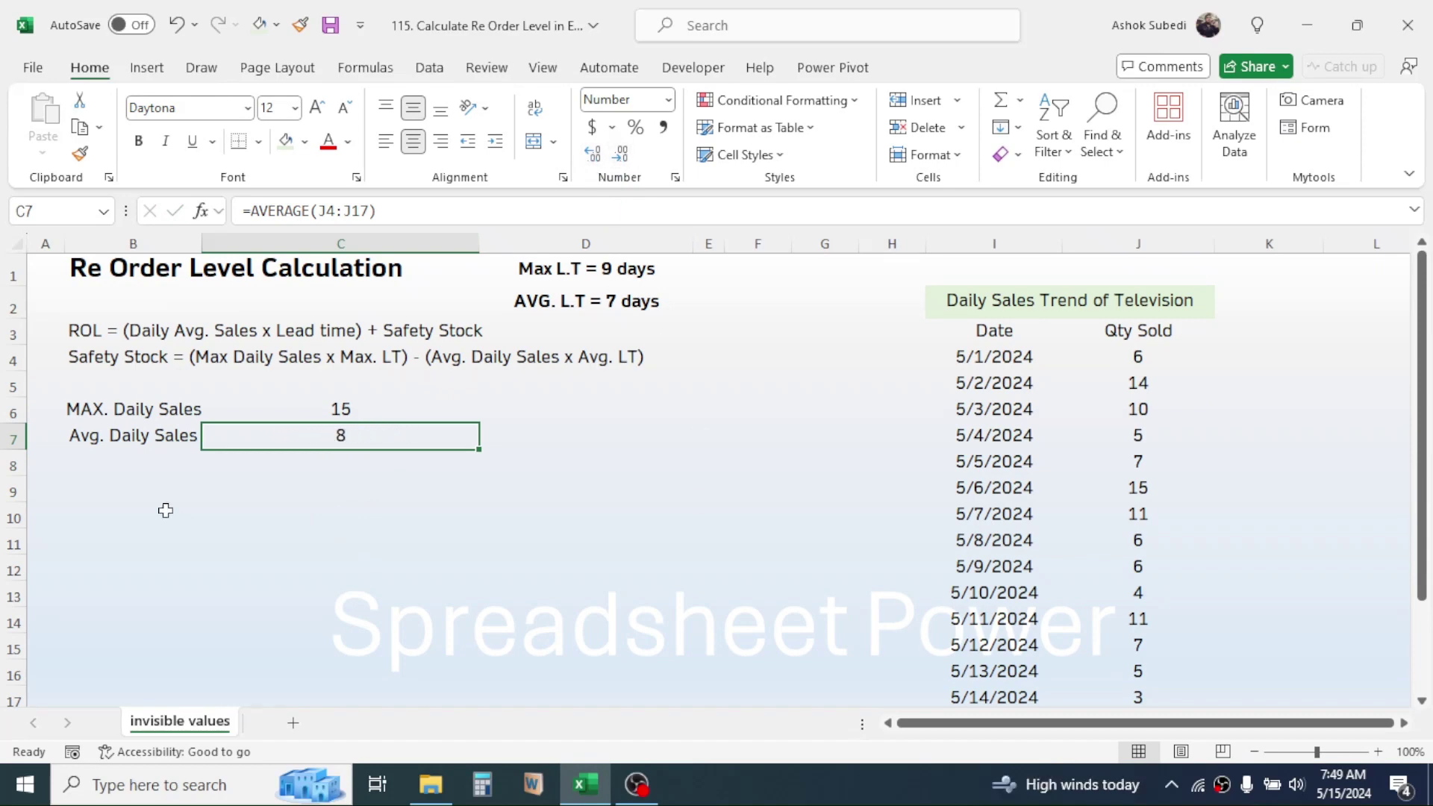
{"action": "left_click", "coordinate": [143, 461]}
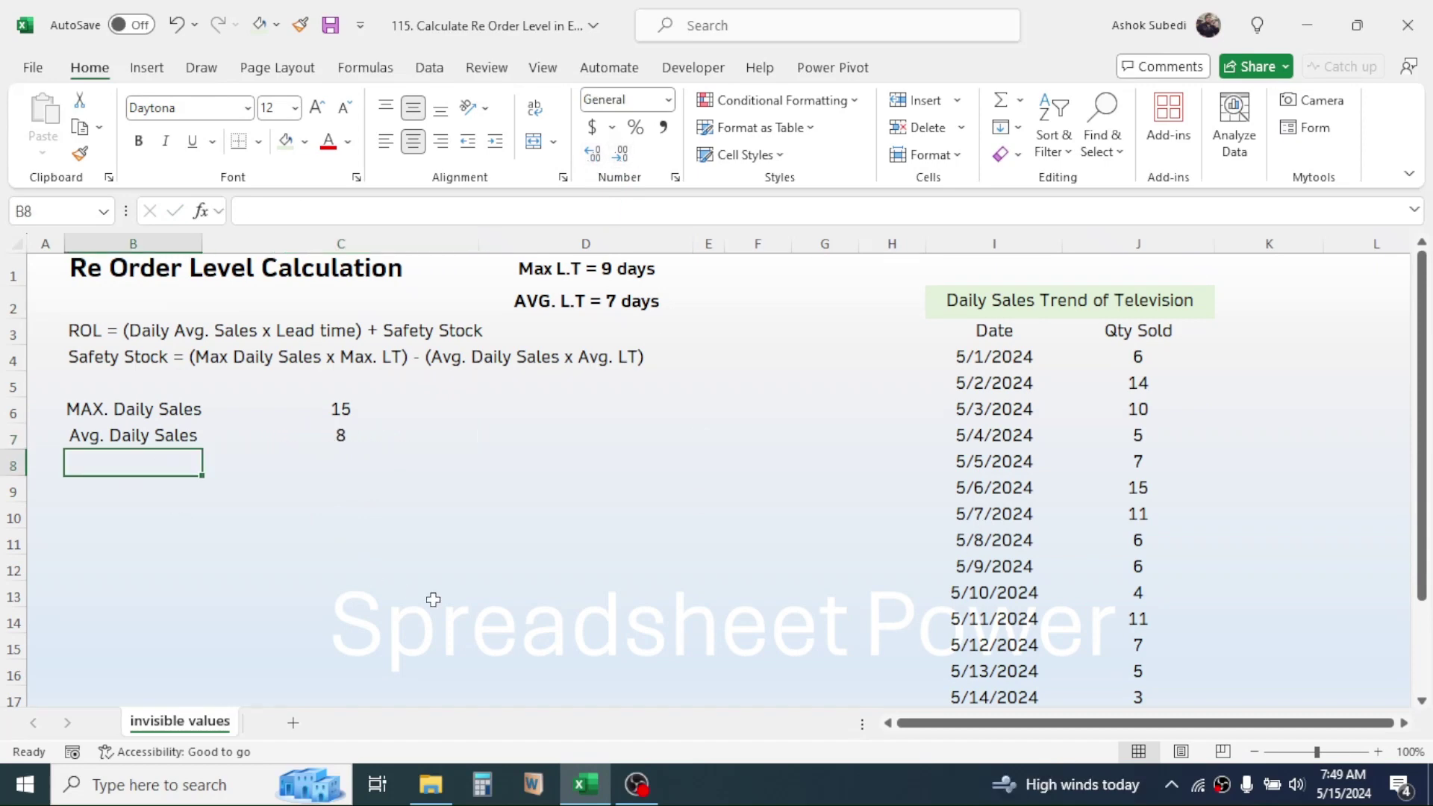
Label B8 'Safety Stock' and enter =(C6*9)-(C7*7) in C8, returning 80.
{"action": "type", "text": "Safety Stock"}
{"action": "key", "text": "Tab"}
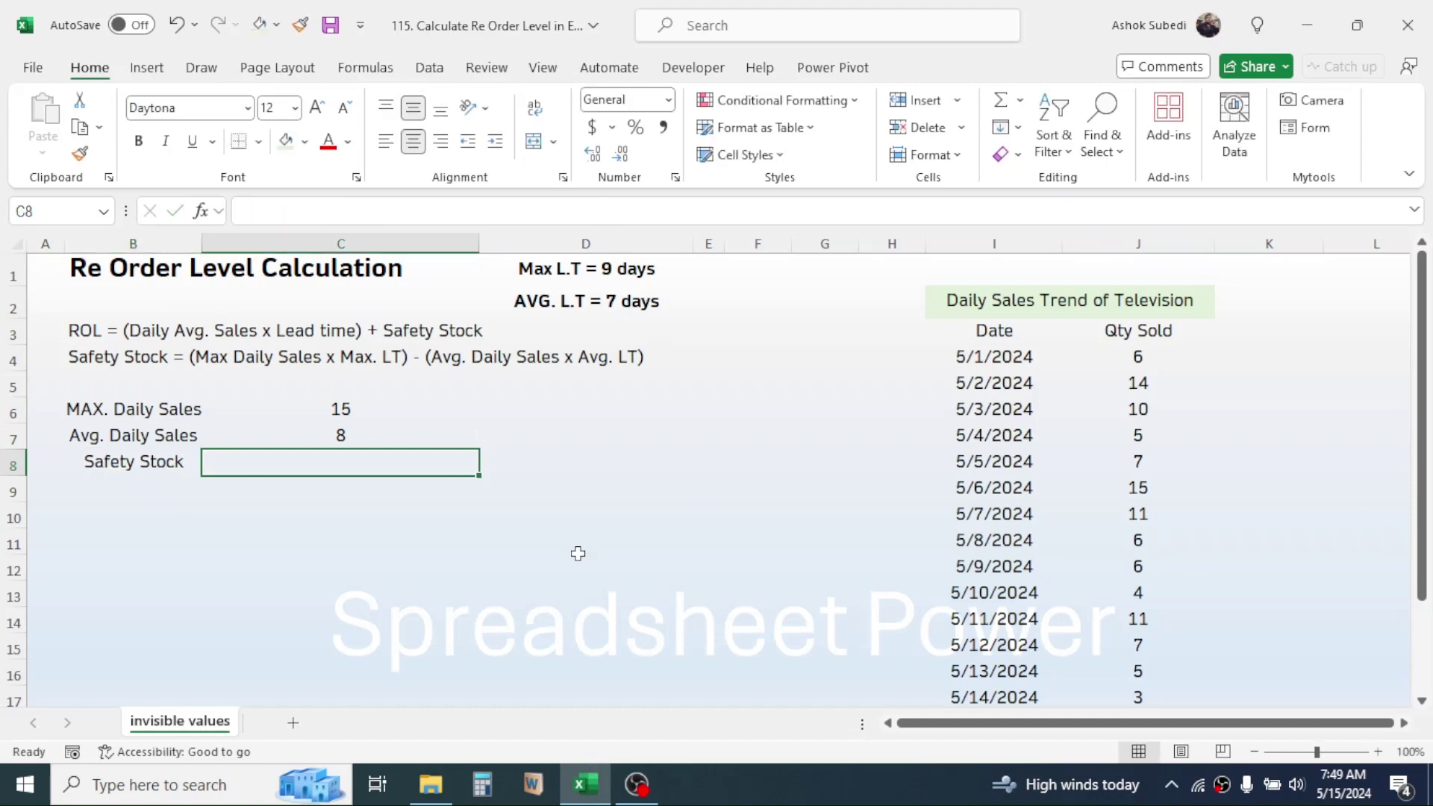
{"action": "type", "text": "=("}
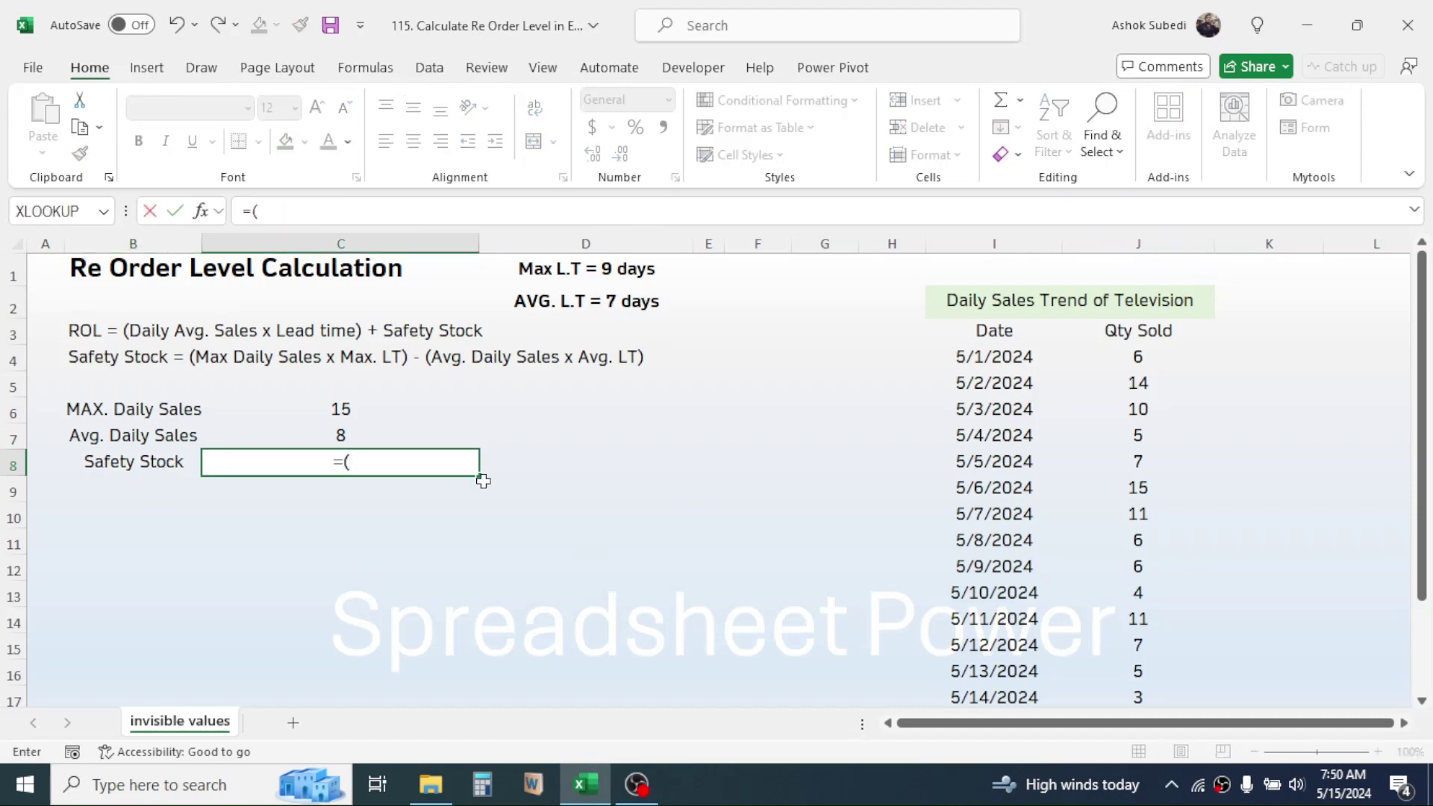
{"action": "left_click", "coordinate": [346, 409]}
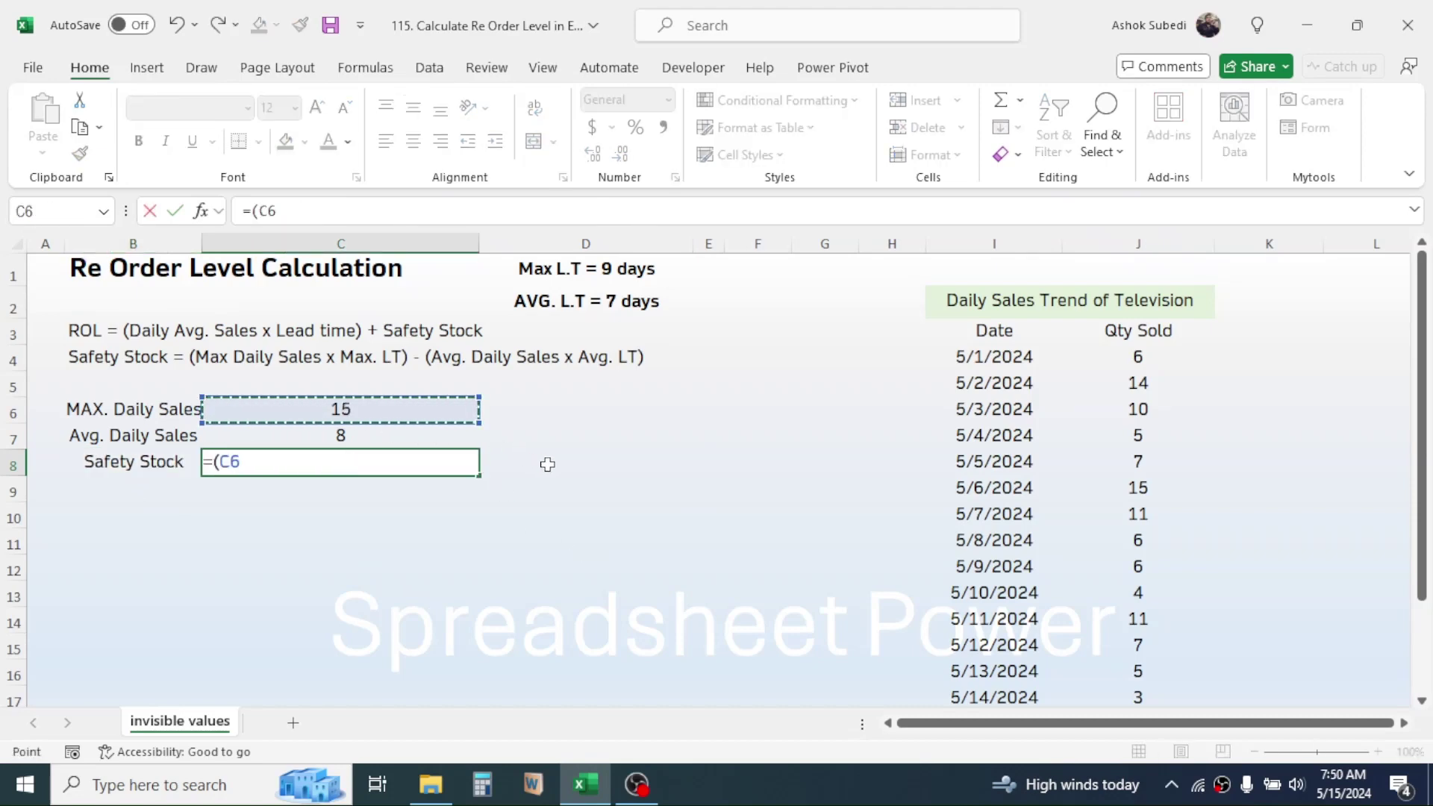
{"action": "type", "text": "*"}
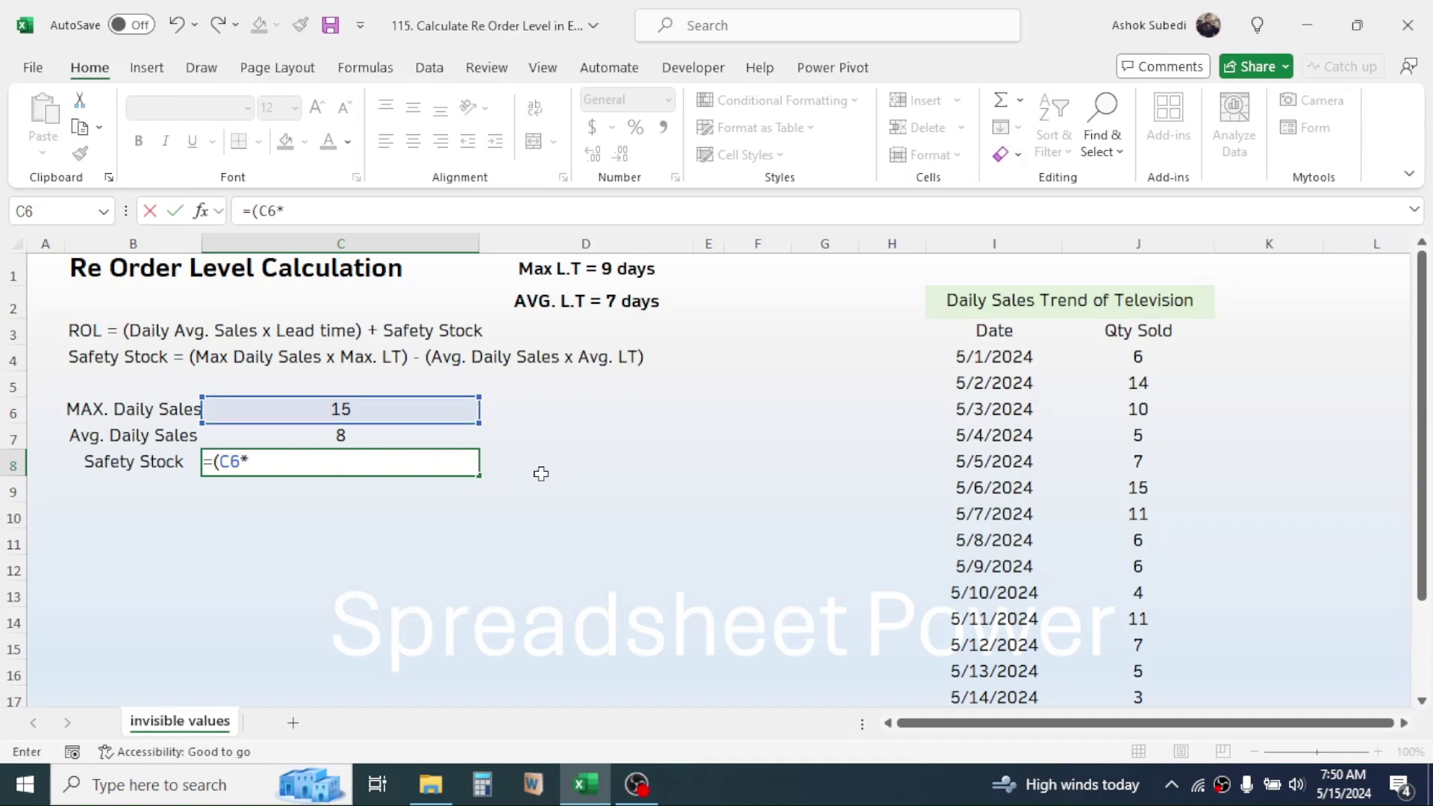
{"action": "type", "text": "9)-("}
{"action": "left_click", "coordinate": [367, 438]}
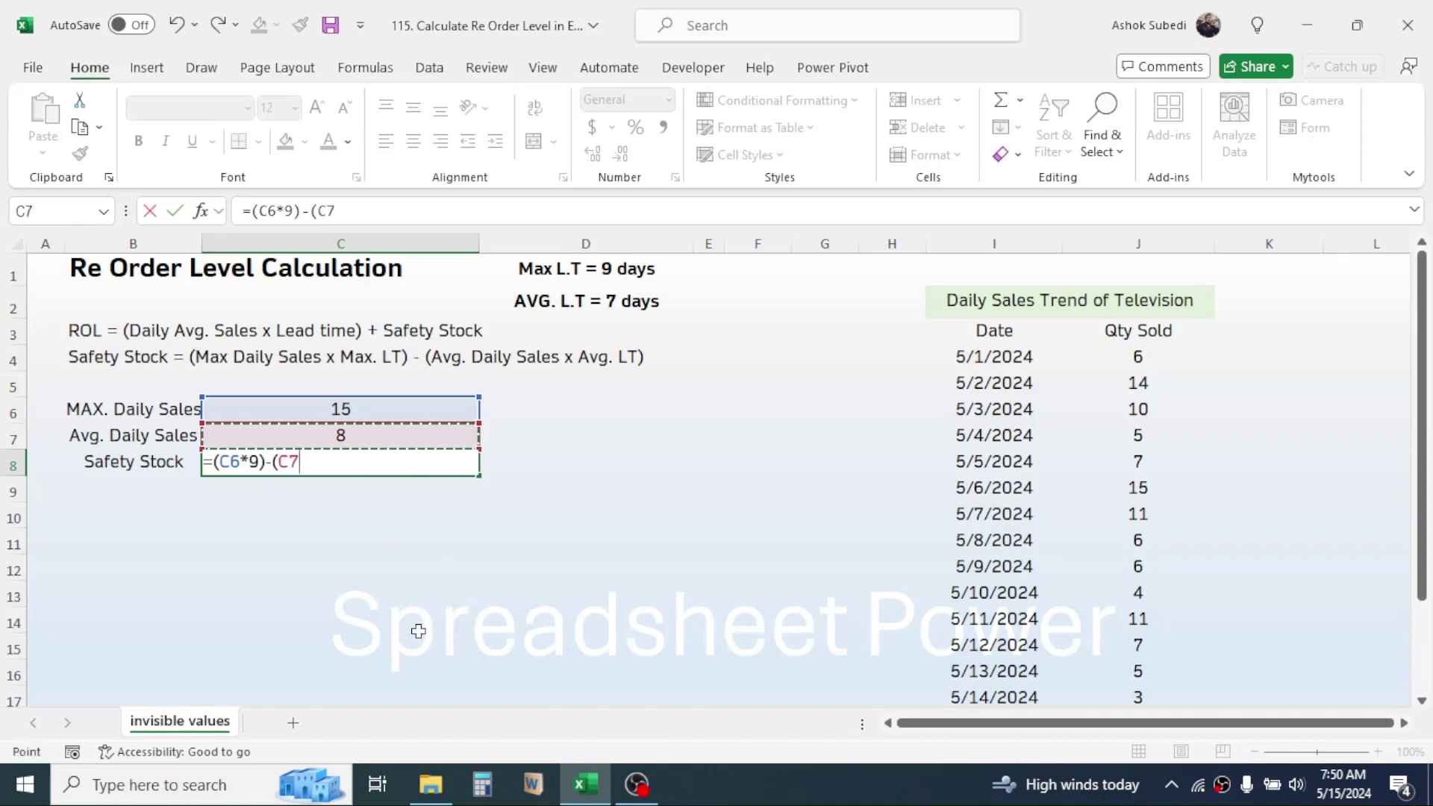
{"action": "type", "text": "*"}
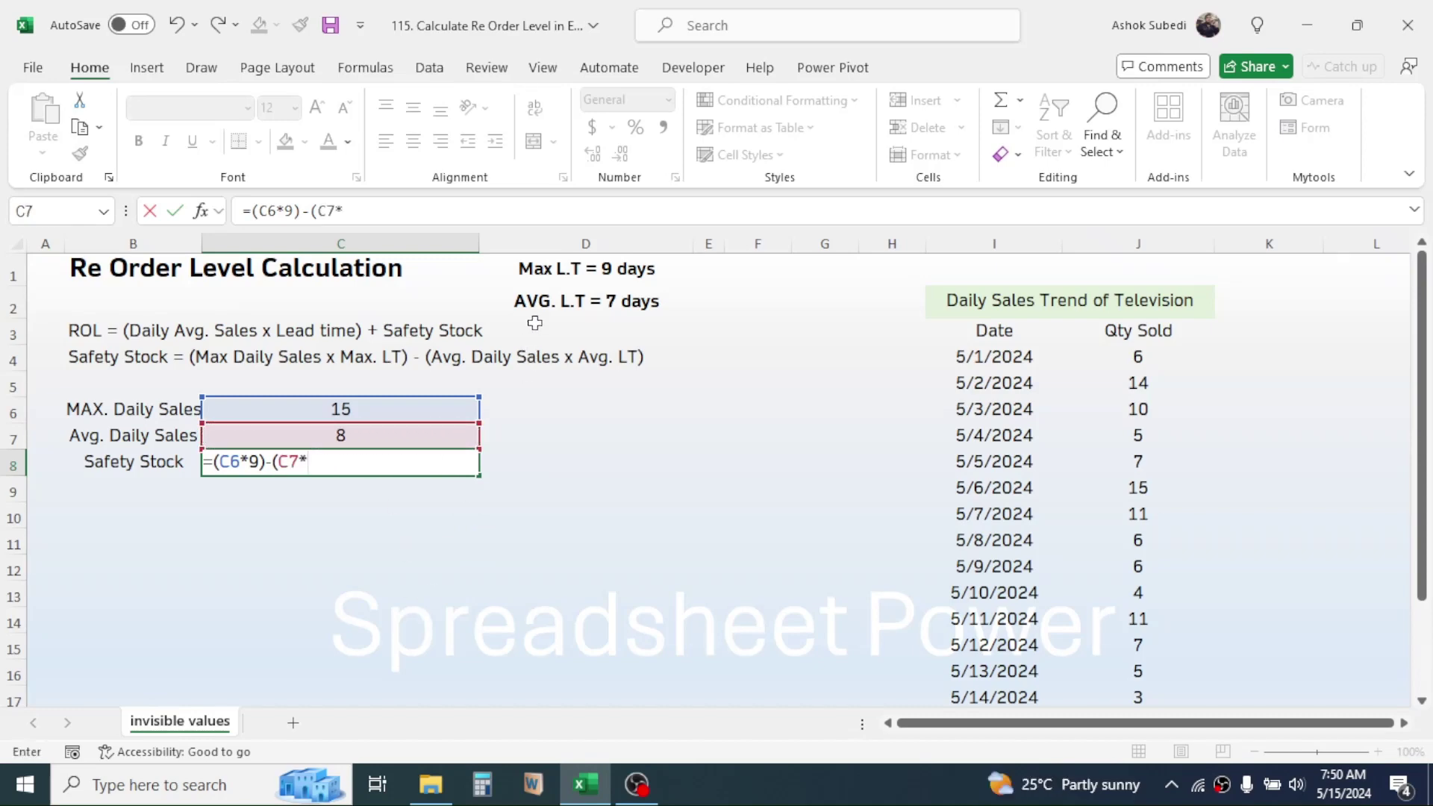
{"action": "type", "text": "7)"}
{"action": "key", "text": "ctrl+Return"}
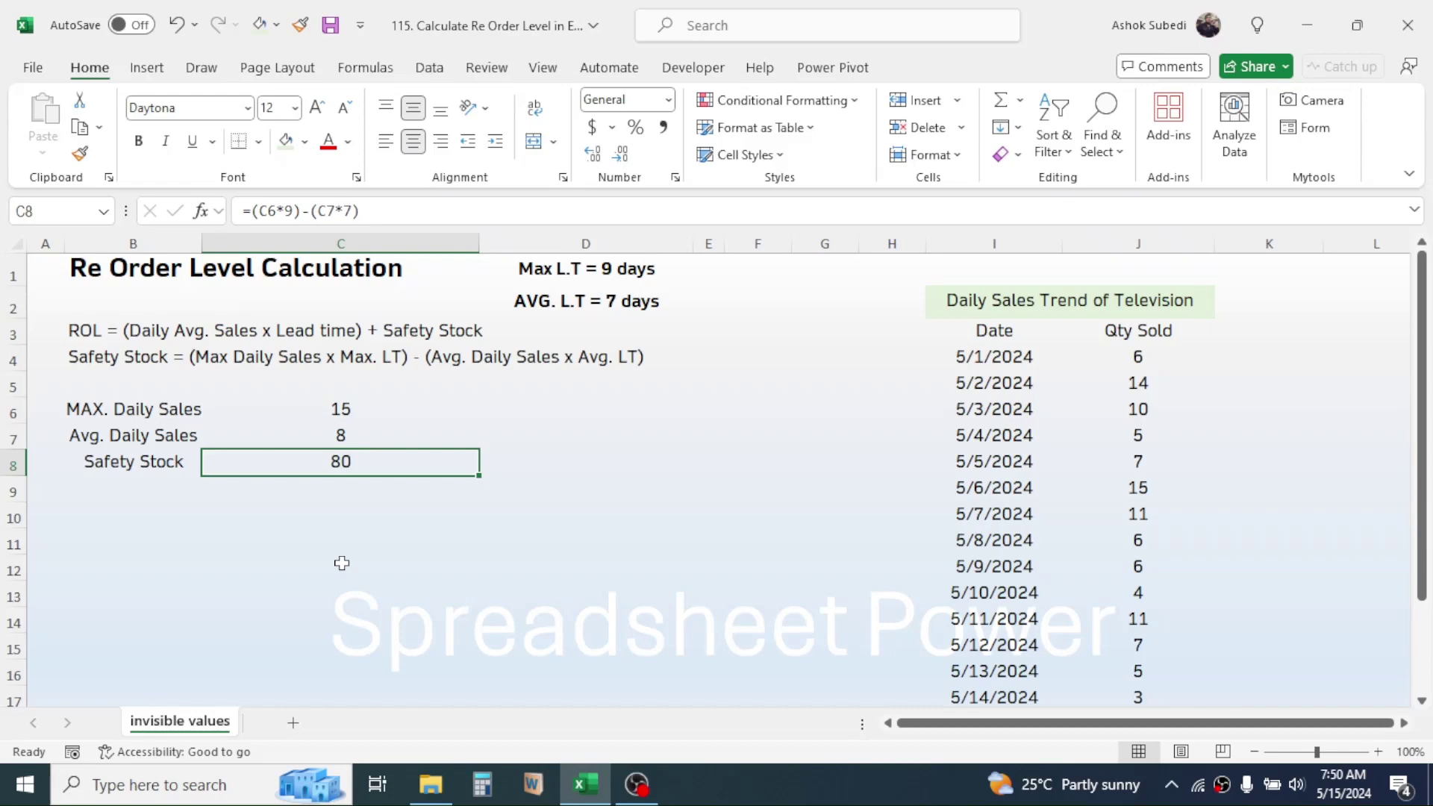
{"action": "key", "text": "Down"}
{"action": "key", "text": "Left"}
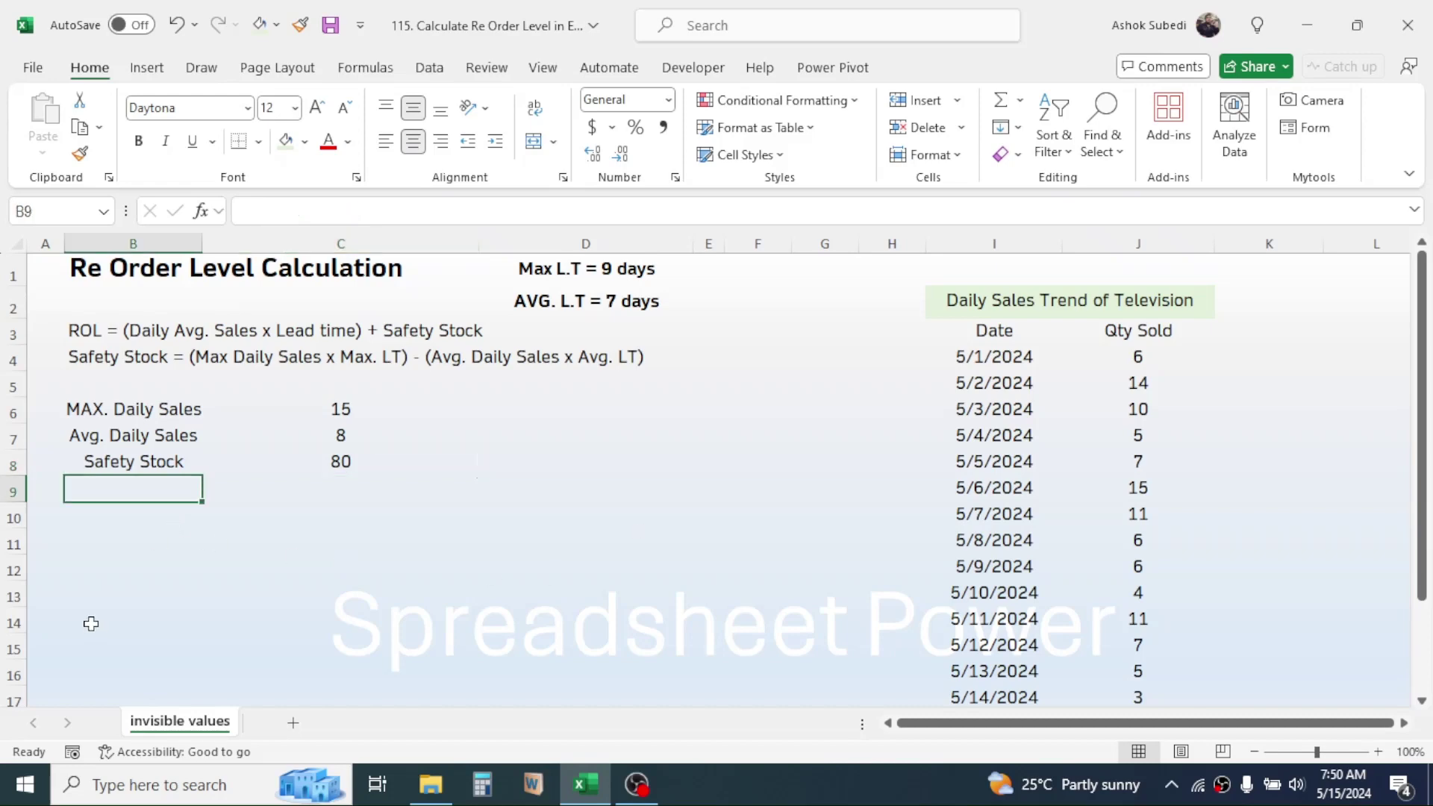
Label B9 'ROL' and enter =(C7*7)+C8 in C9, returning 135.
{"action": "type", "text": "ROL"}
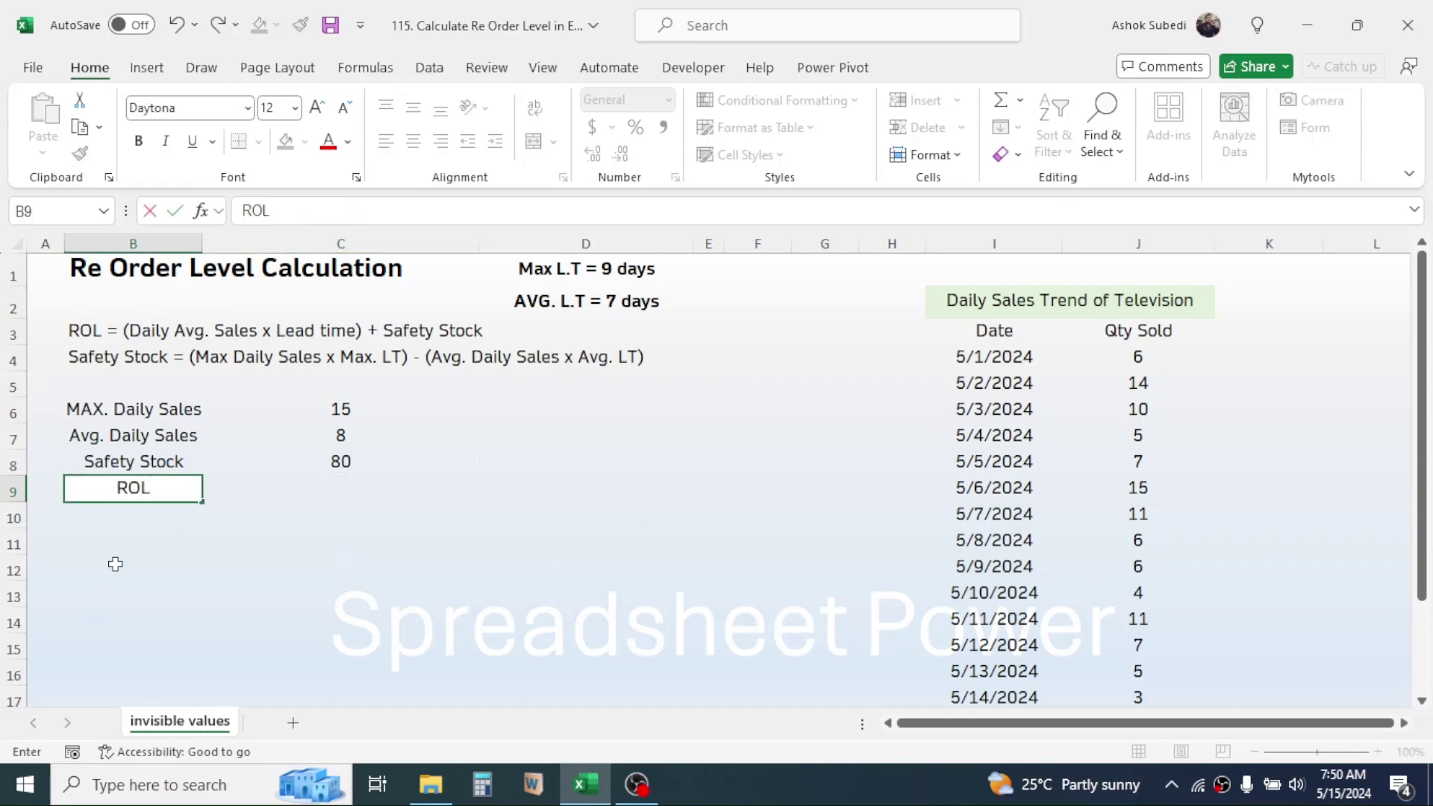
{"action": "left_click", "coordinate": [321, 489]}
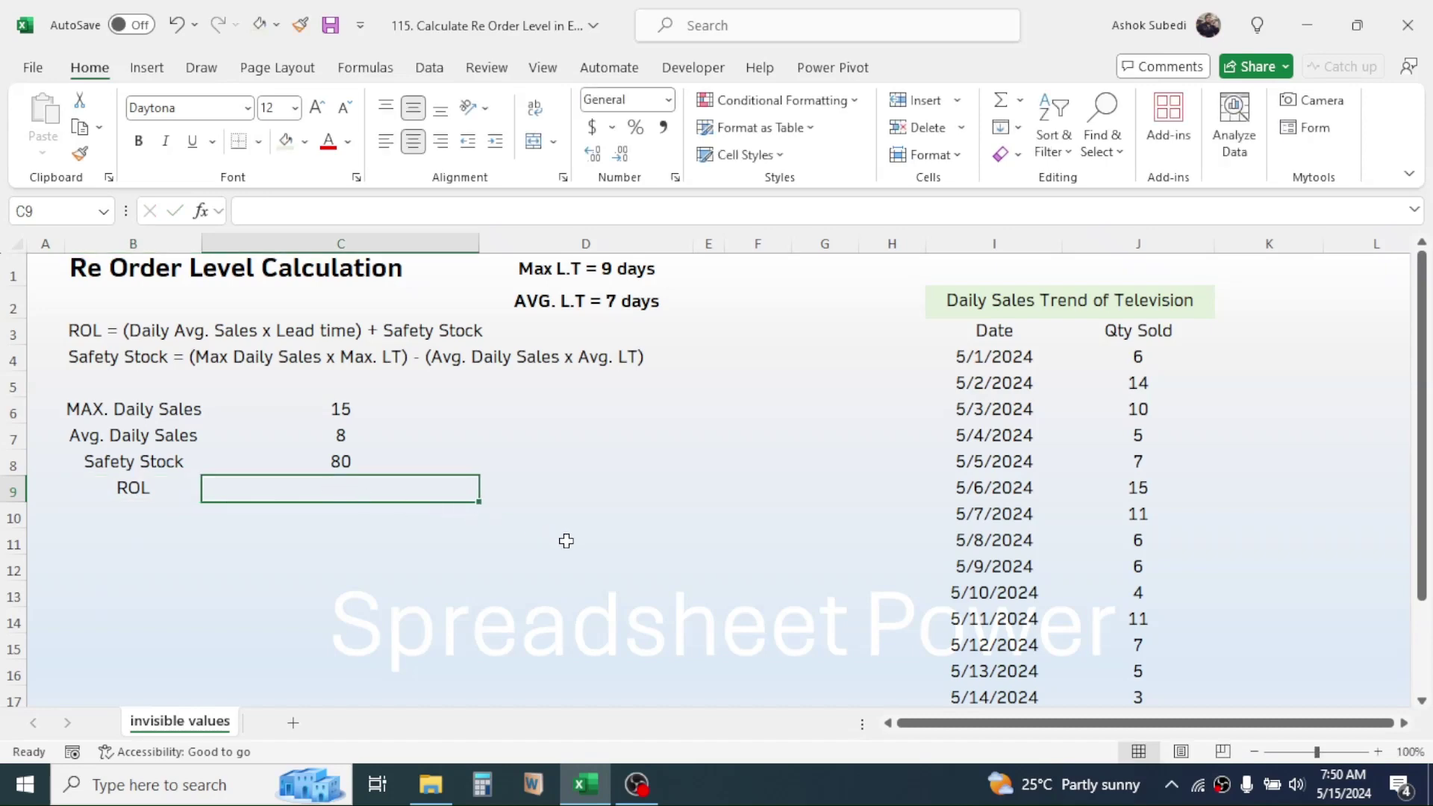
{"action": "type", "text": "="}
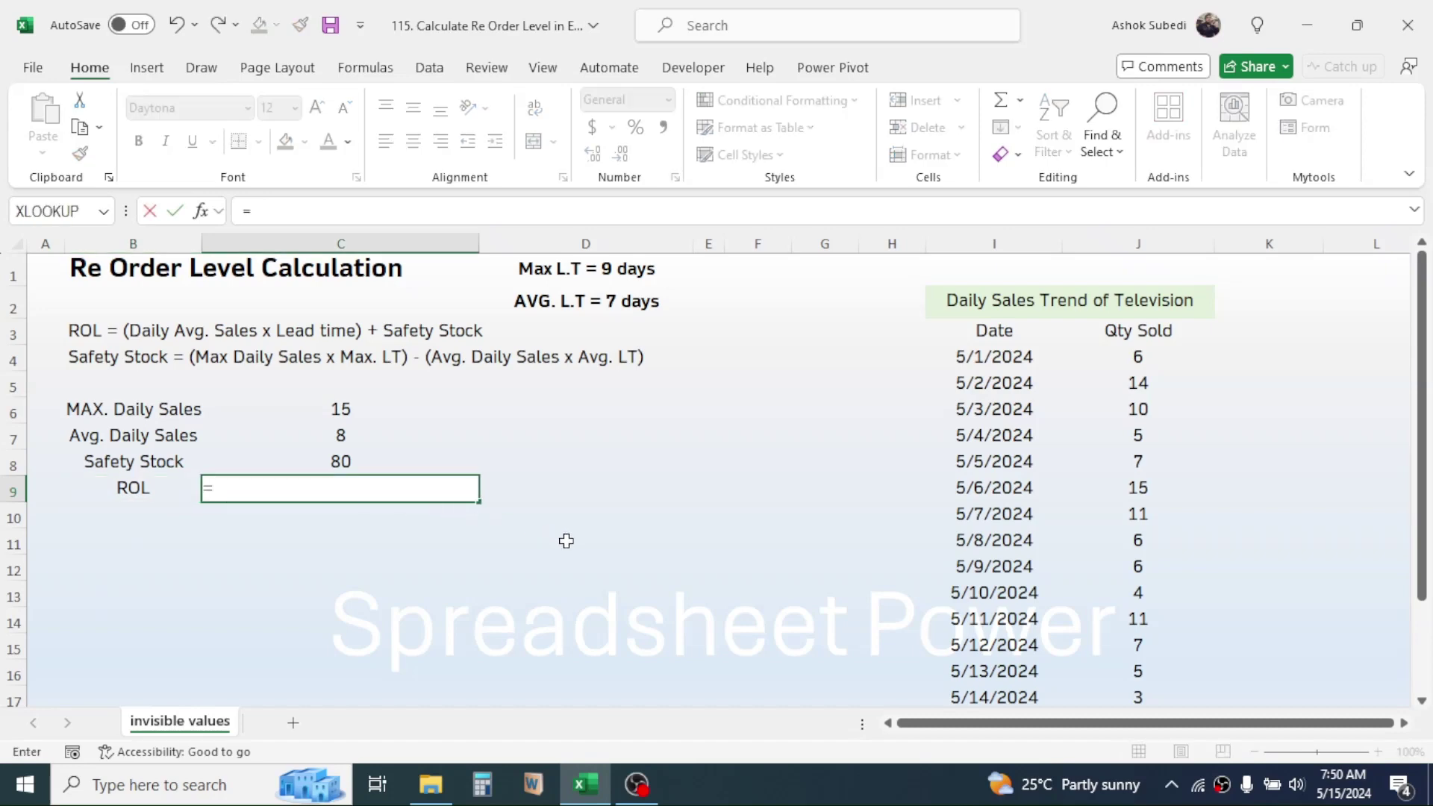
{"action": "type", "text": "("}
{"action": "left_click", "coordinate": [336, 435]}
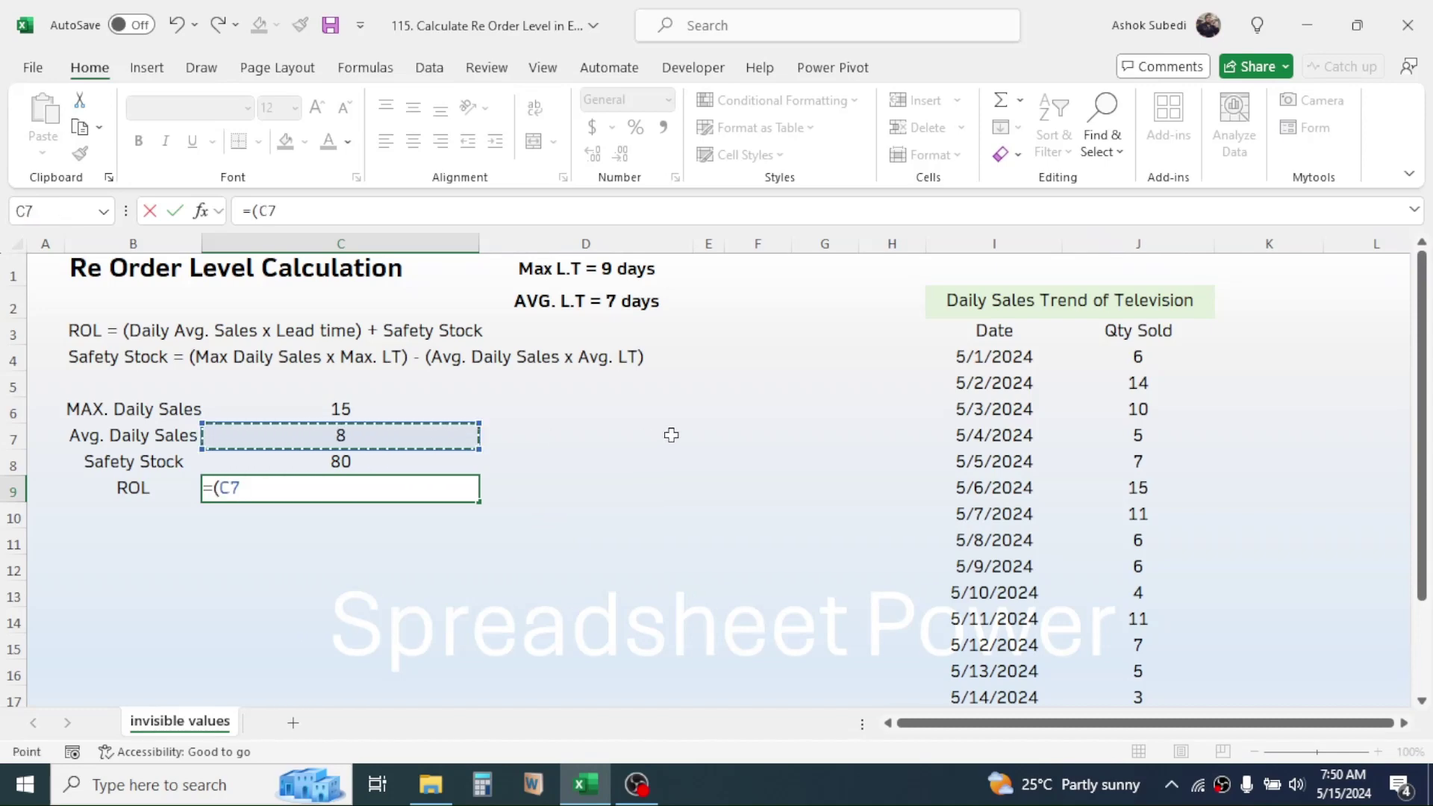
{"action": "type", "text": "*"}
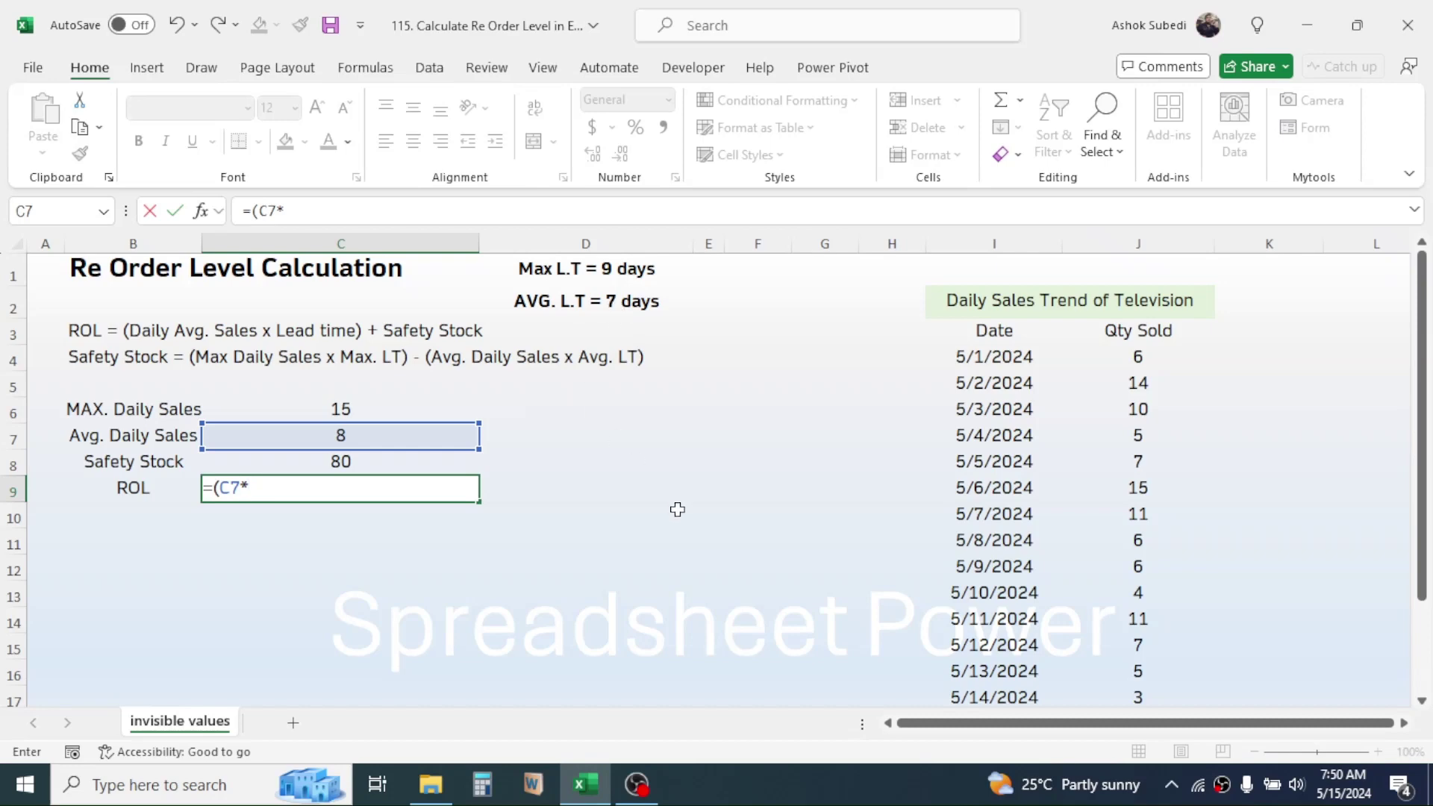
{"action": "type", "text": "7)+"}
{"action": "left_click", "coordinate": [358, 462]}
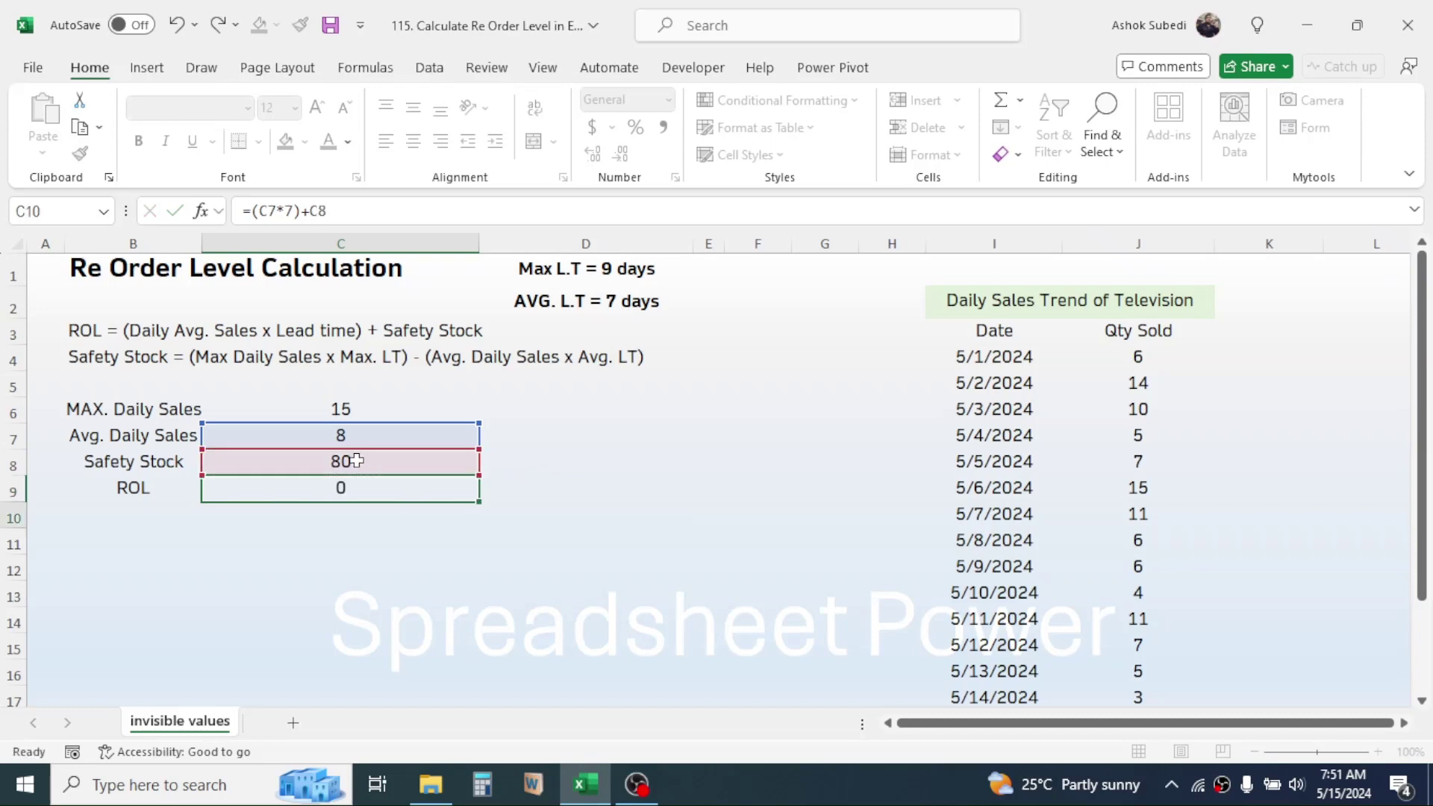
{"action": "key", "text": "Return"}
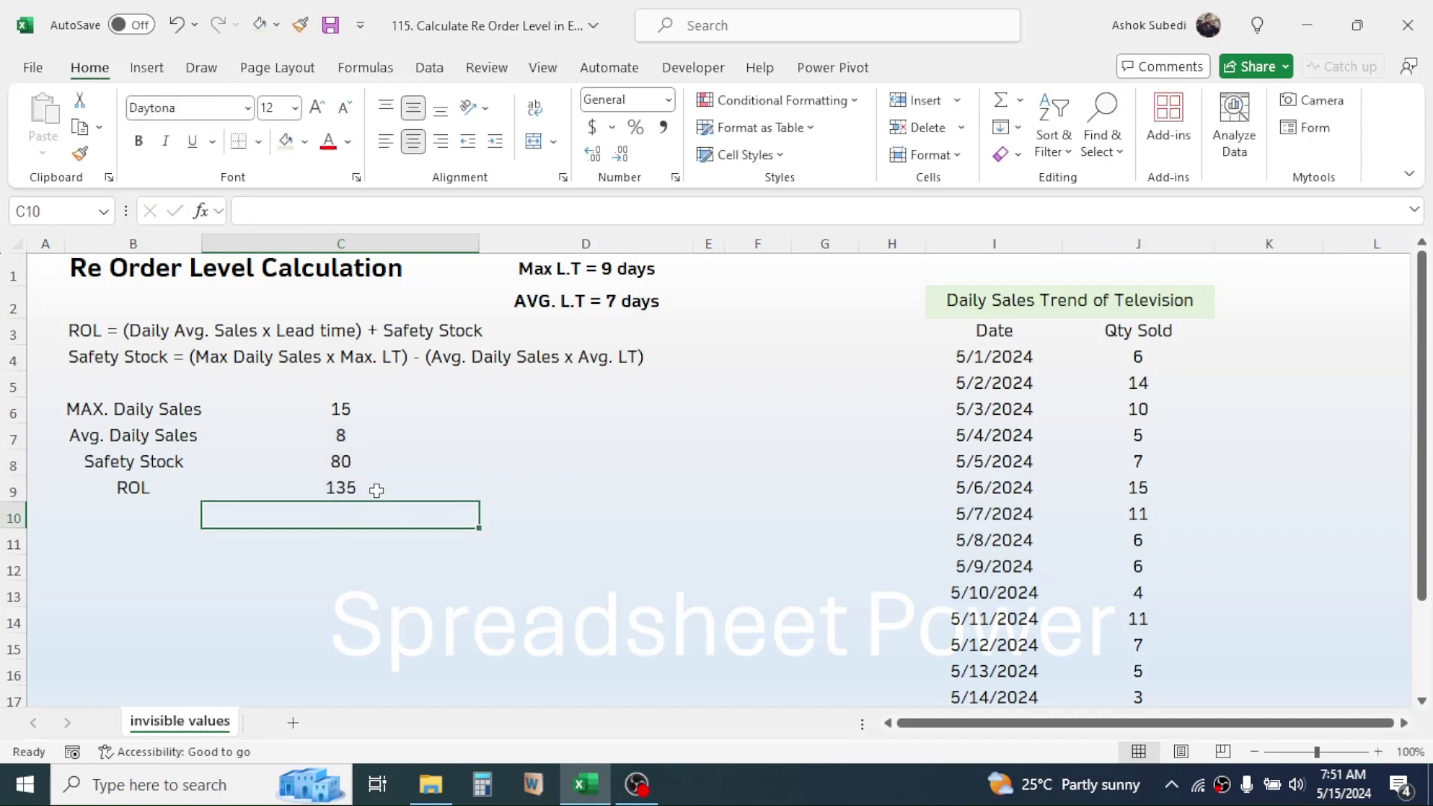
{"action": "left_click", "coordinate": [375, 491]}
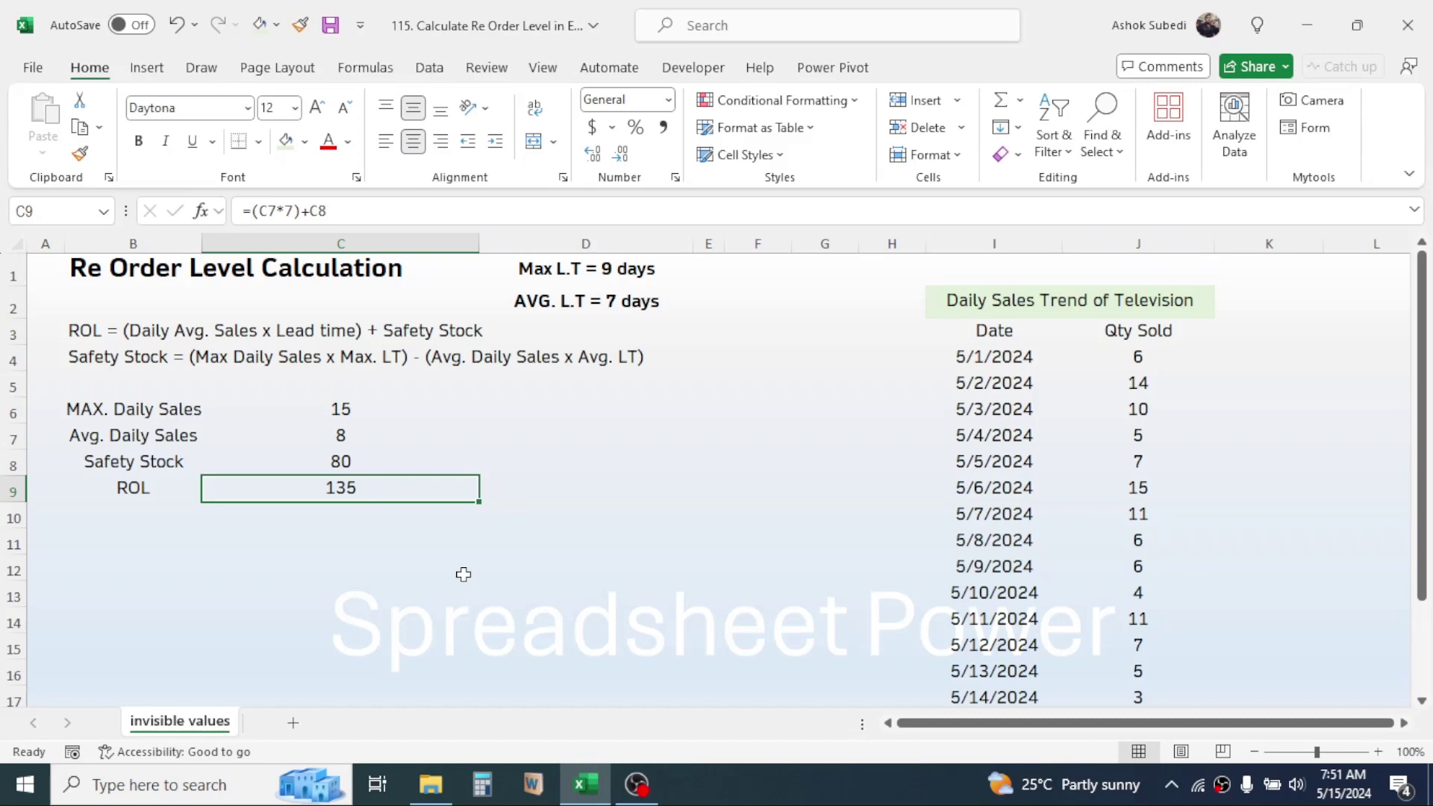
{"action": "left_click", "coordinate": [552, 491]}
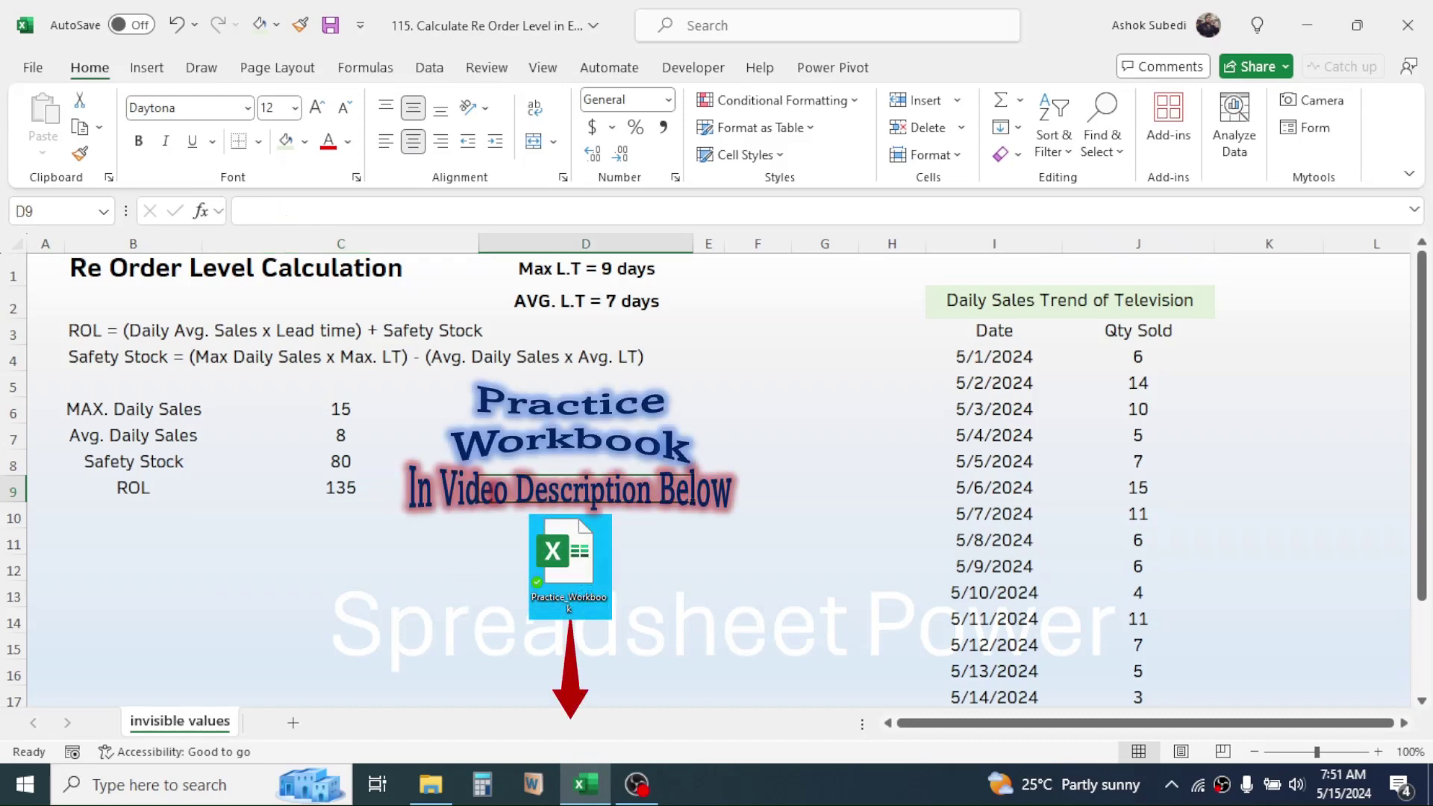